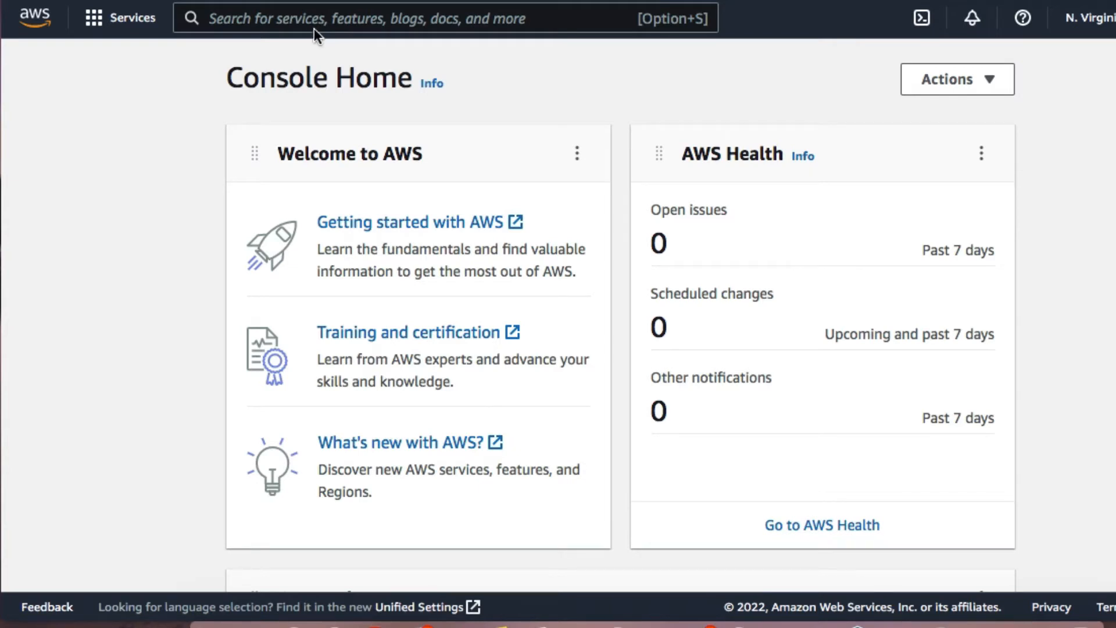
Search the services for "ec2" and open the EC2 dashboard.
left_click(307, 27)
left_click(340, 23)
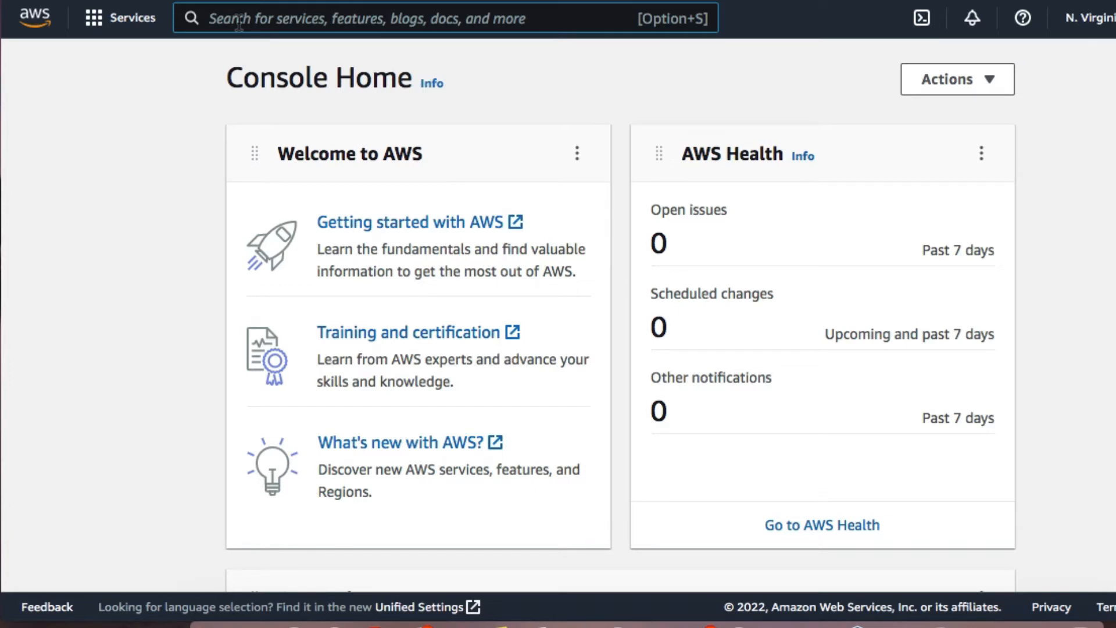
type("ed")
type("2")
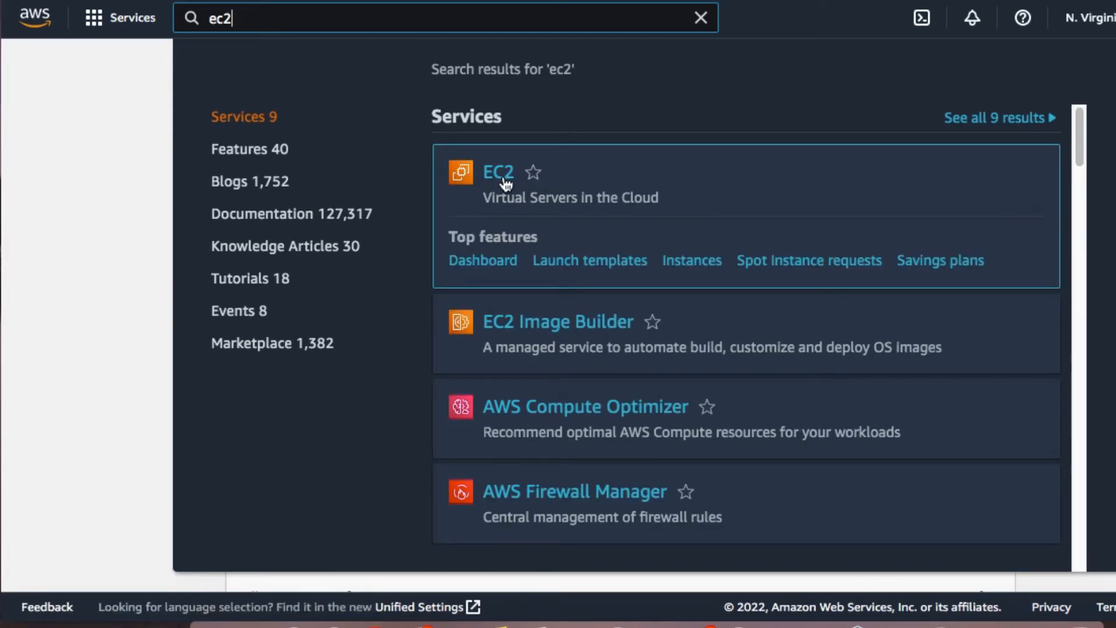
left_click(502, 182)
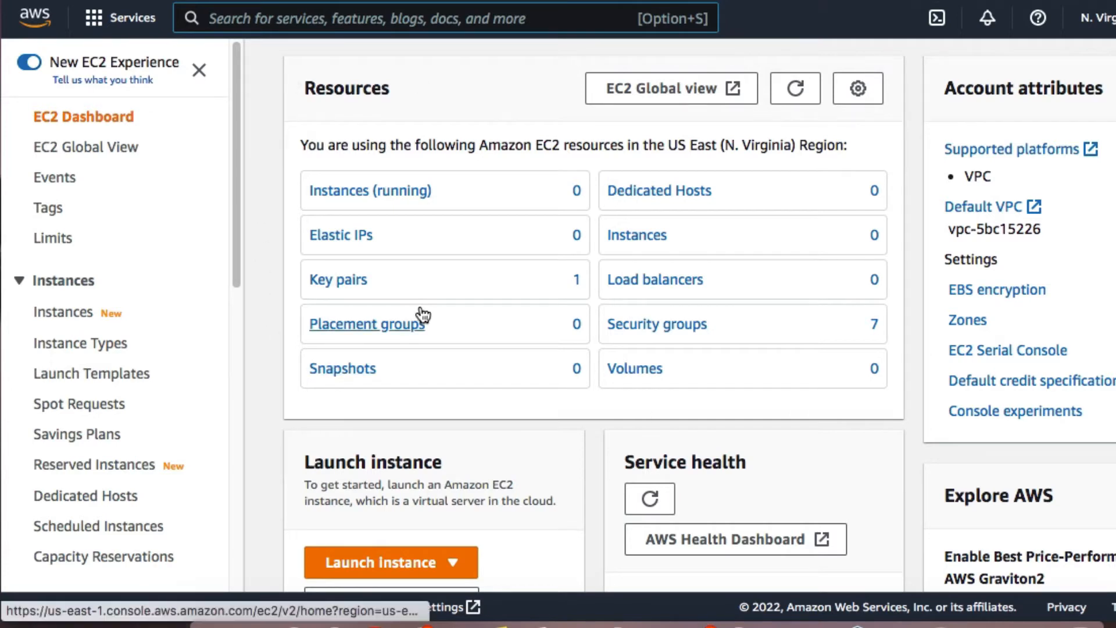
Start launching a new EC2 instance without using a template.
scroll(539, 347, "down", 1)
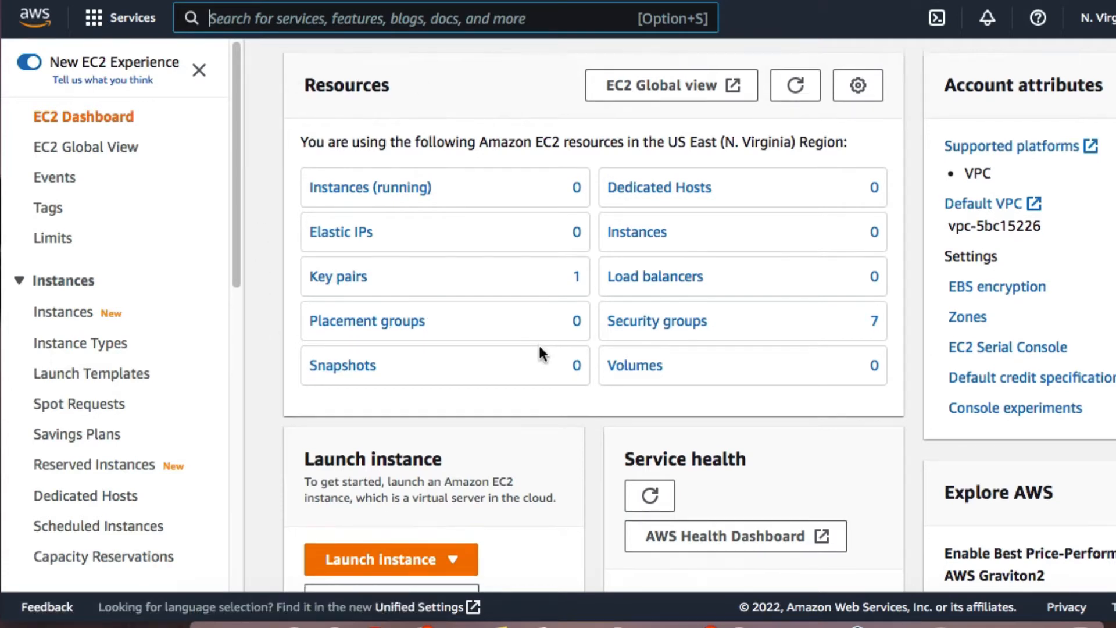
scroll(540, 355, "down", 5)
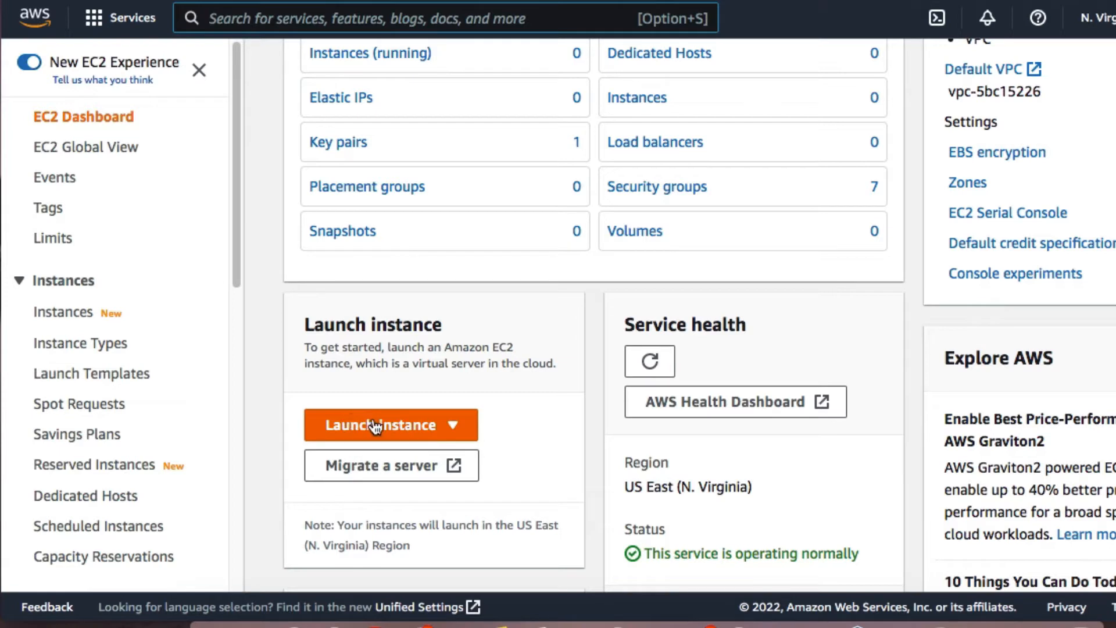
left_click(446, 428)
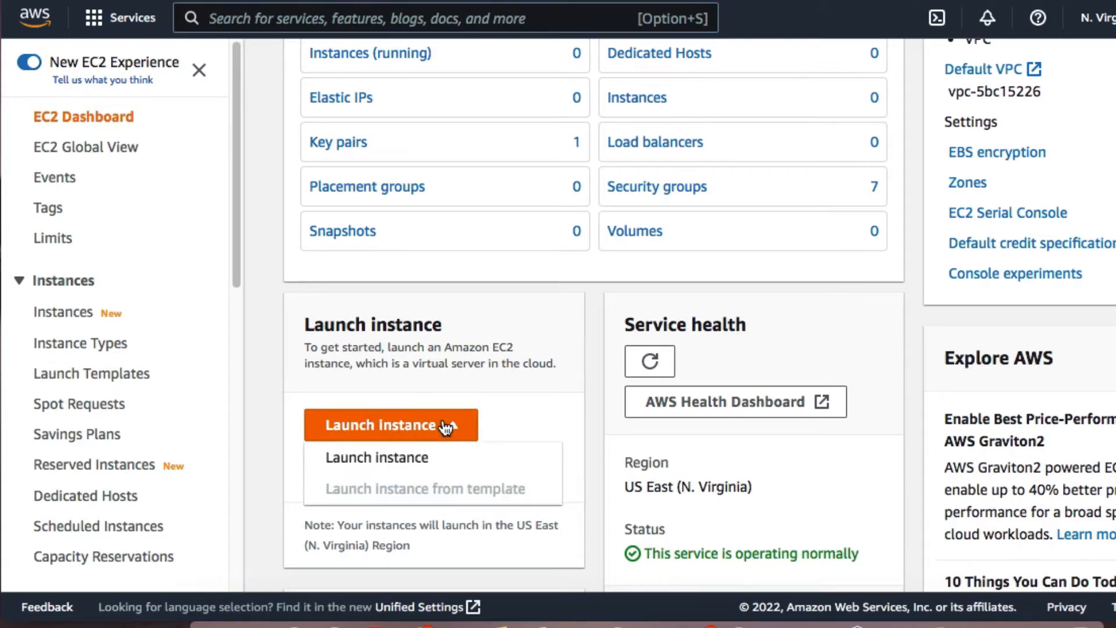
left_click(385, 457)
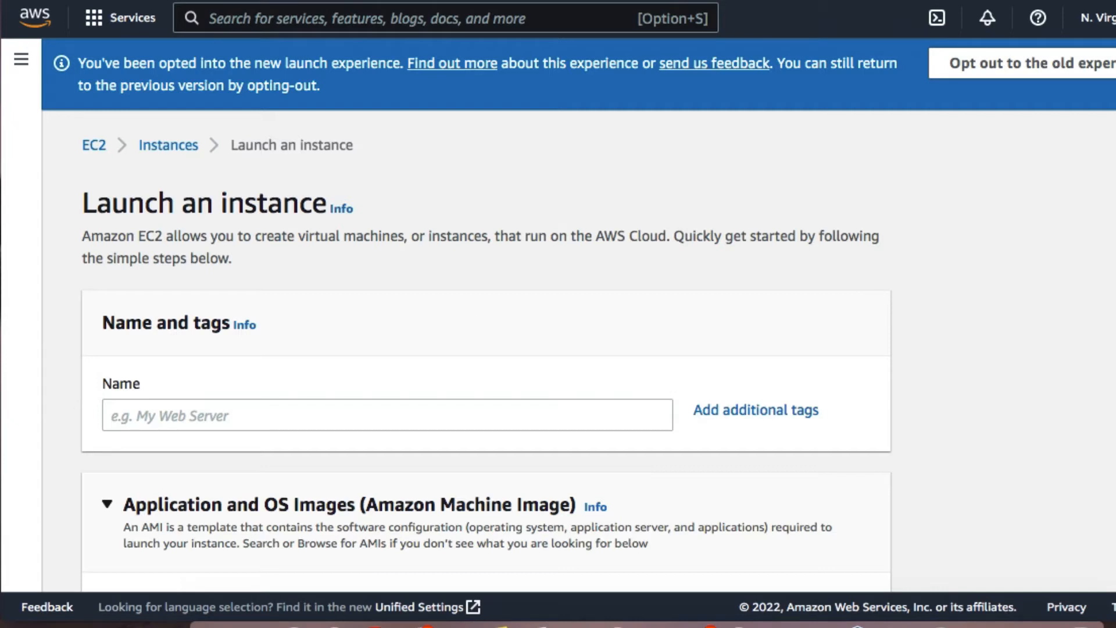
Name the new instance "MIKROTIK INSTANCE".
scroll(691, 408, "down", 2)
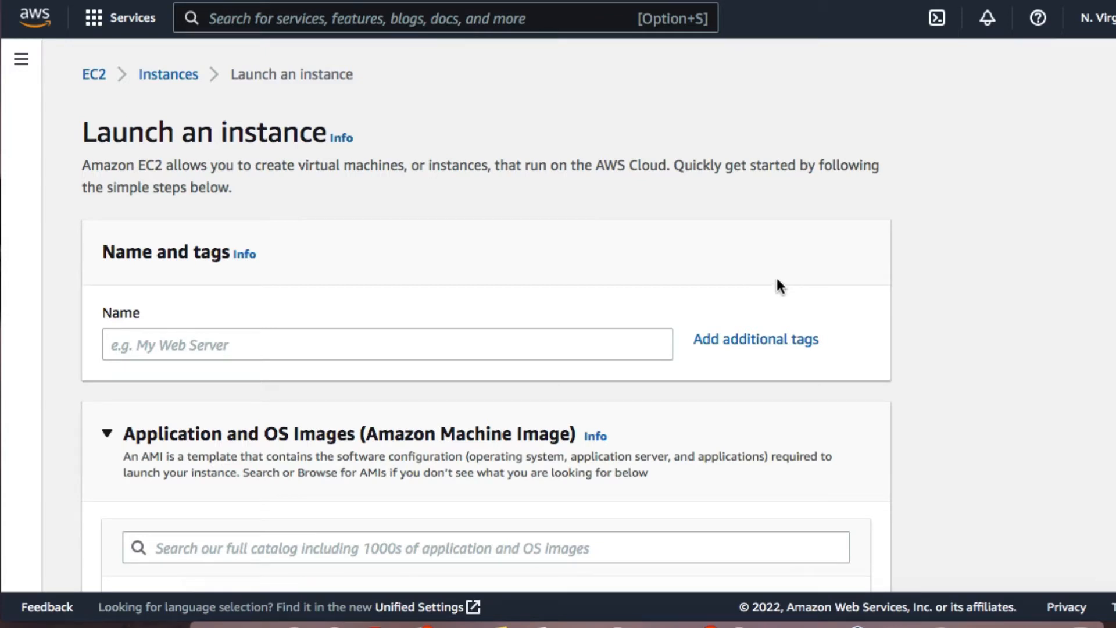
scroll(782, 279, "down", 2)
scroll(235, 185, "up", 1)
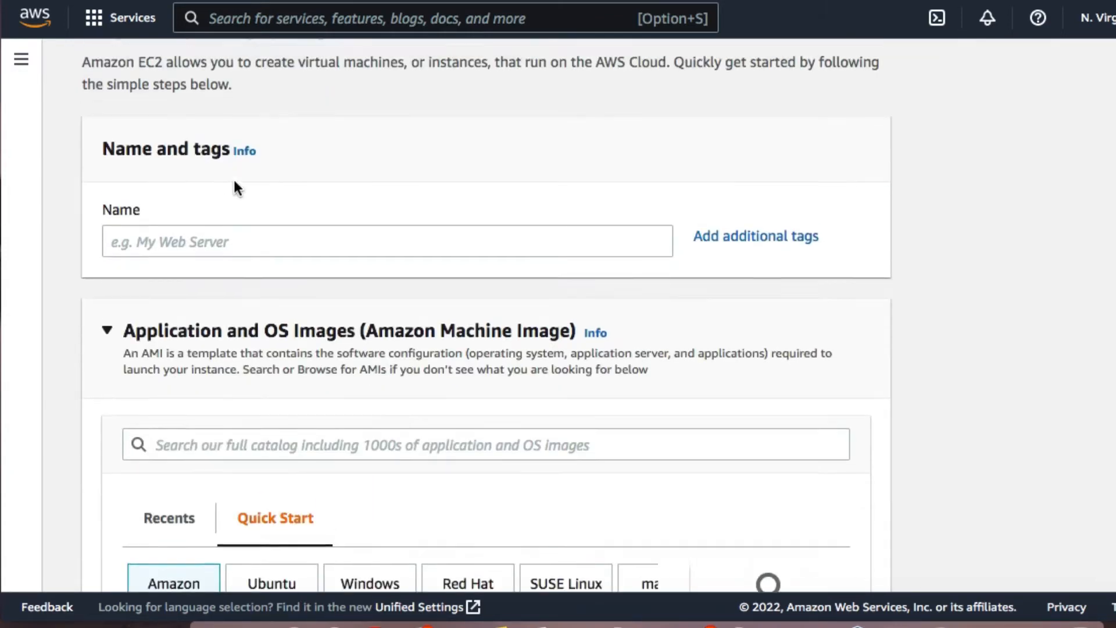
left_click(194, 278)
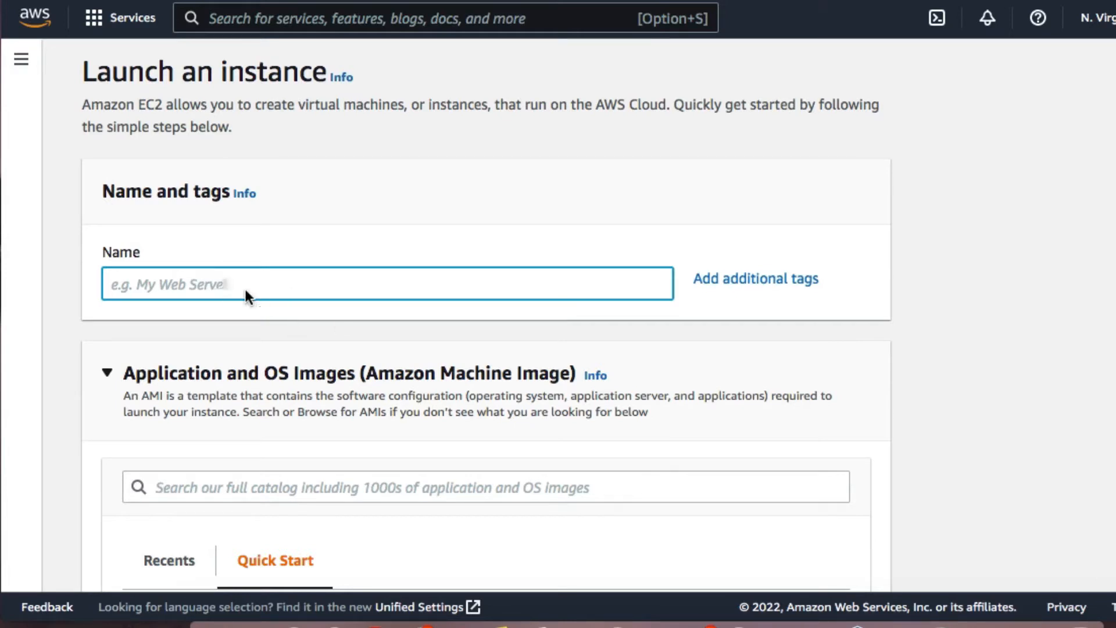
type("MIKEOIRRK I")
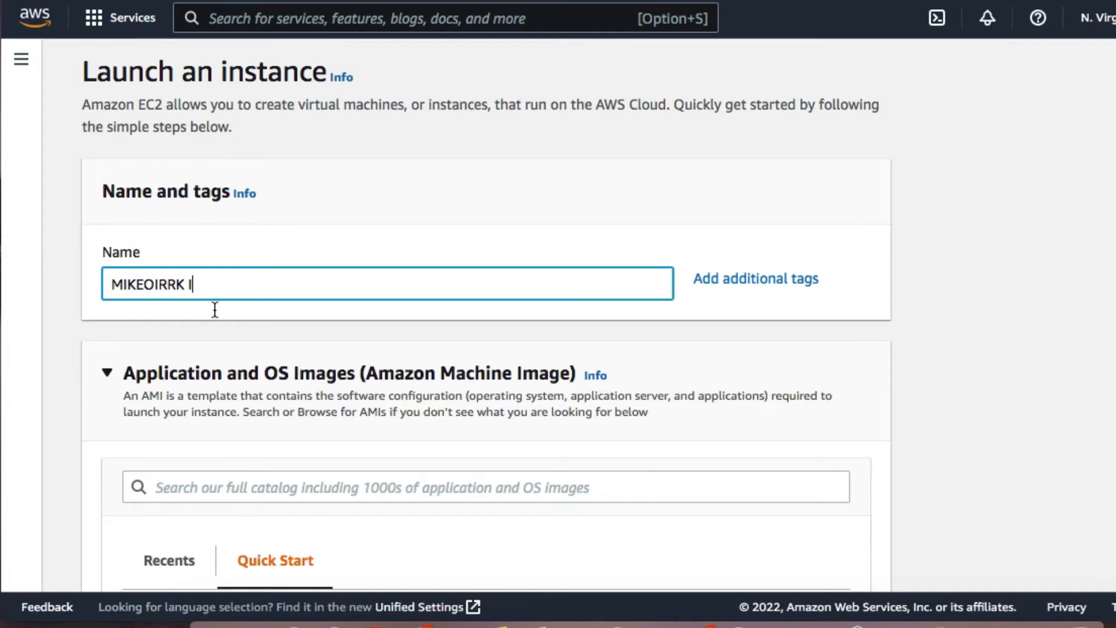
key("super+a")
key("BackSpace")
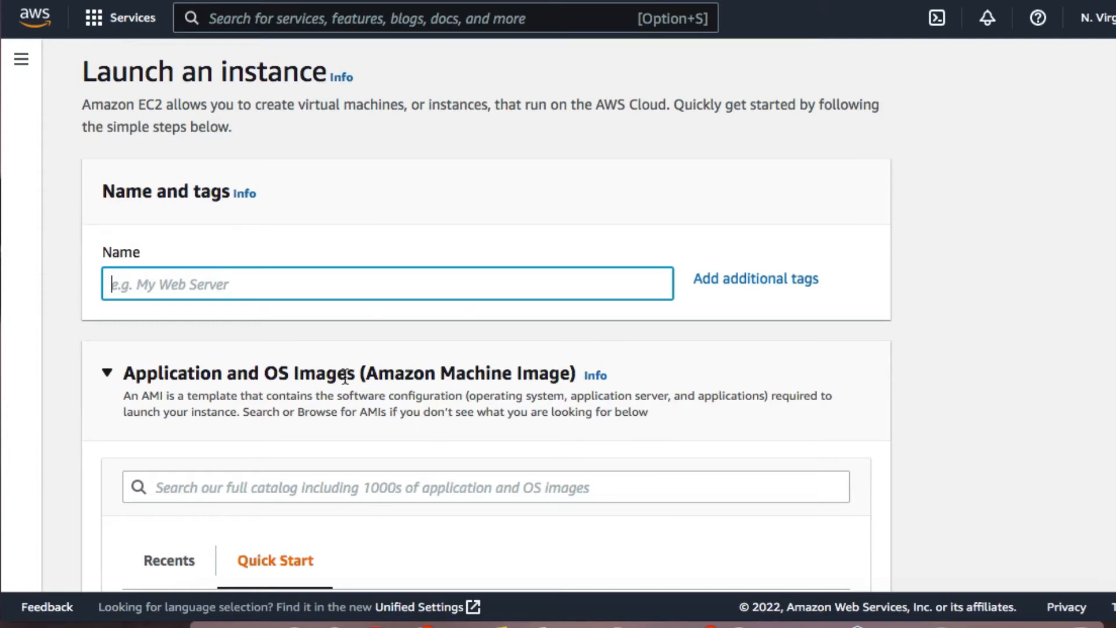
type("MIKROTIK INSTANCE")
Browse more machine images for the instance and switch to the AWS Marketplace AMIs.
scroll(294, 404, "down", 3)
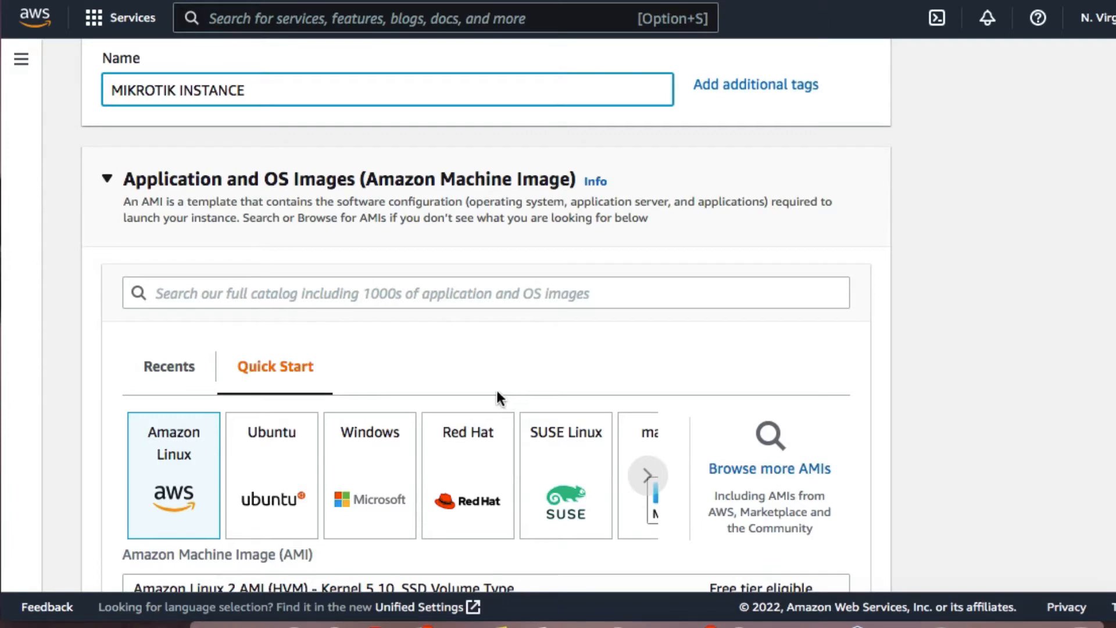
scroll(340, 363, "down", 2)
scroll(339, 361, "down", 1)
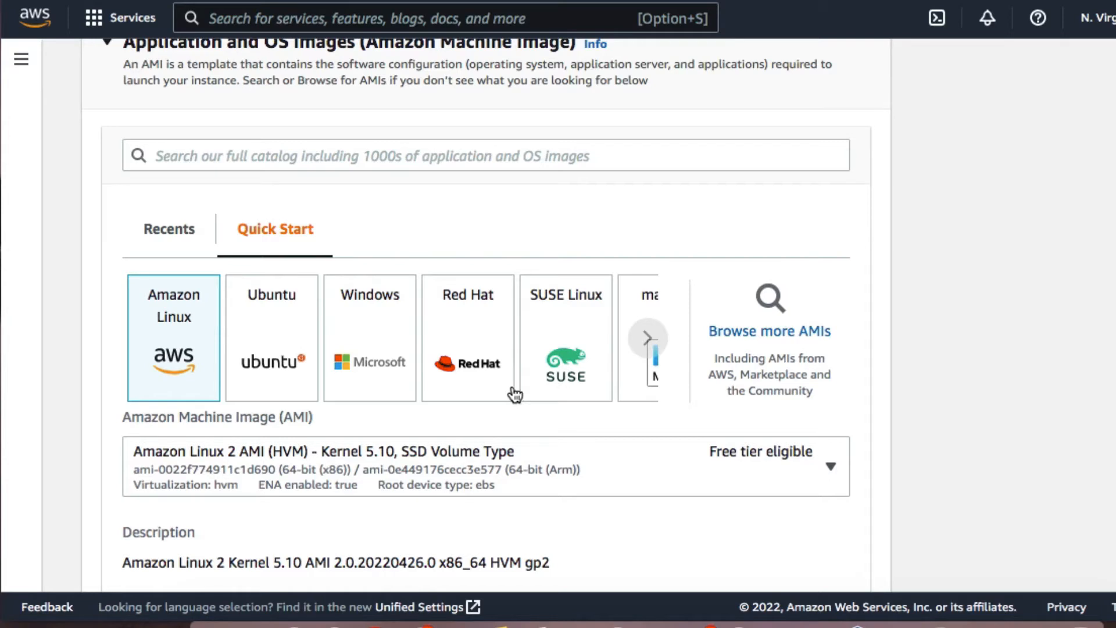
left_click(782, 337)
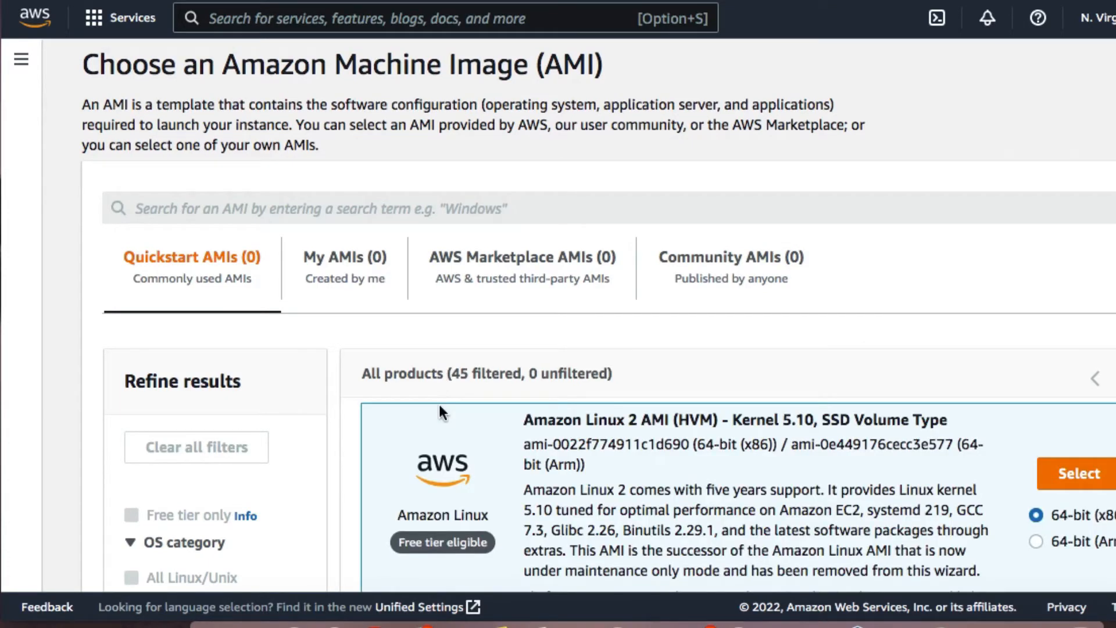
scroll(379, 364, "down", 1)
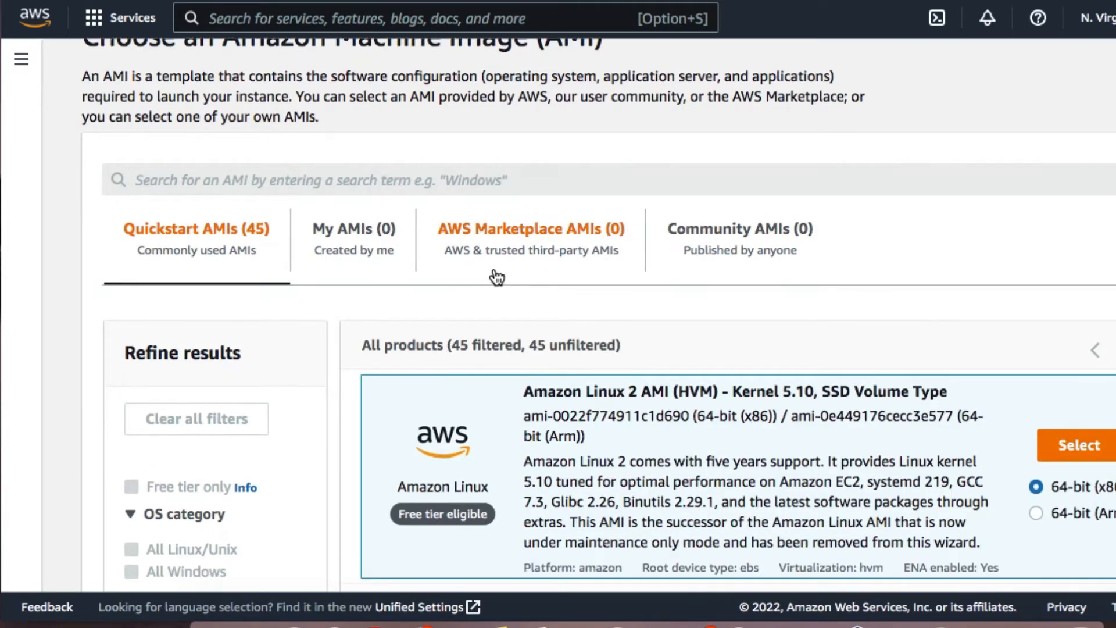
left_click(497, 278)
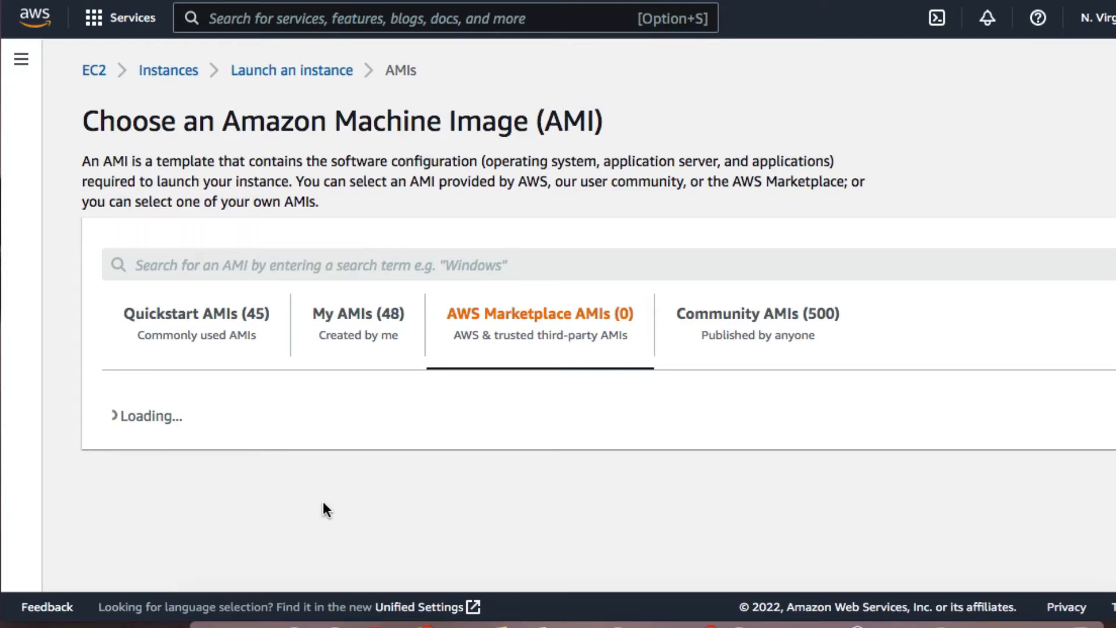
Search the AWS Marketplace AMIs for "MIKROTIK".
scroll(591, 508, "down", 2)
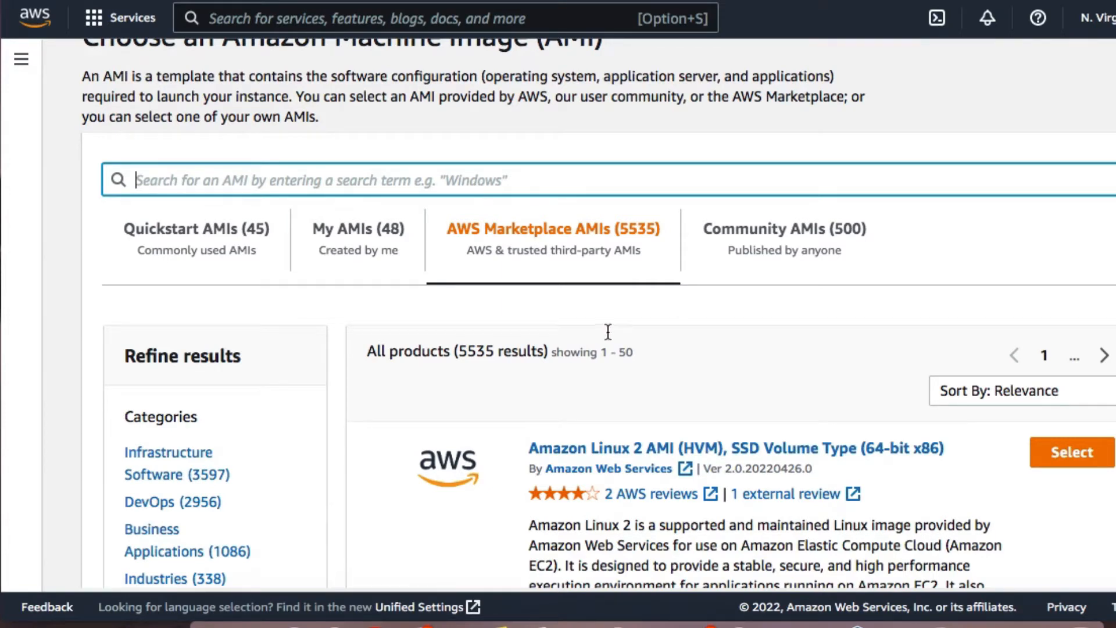
type("MIKROTIK")
key("Return")
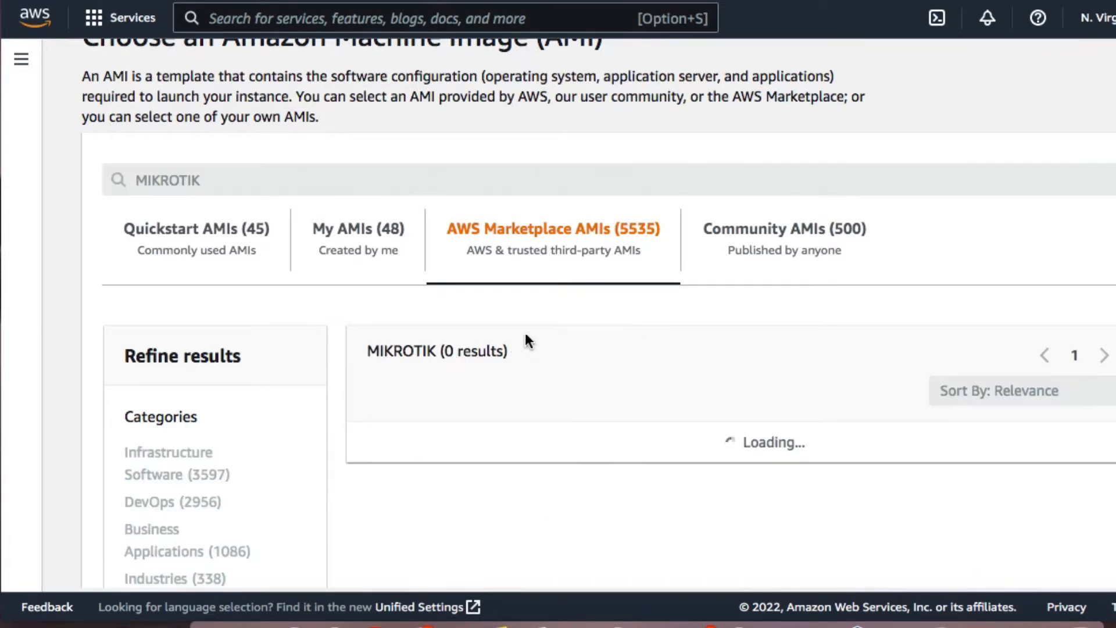
scroll(499, 341, "down", 1)
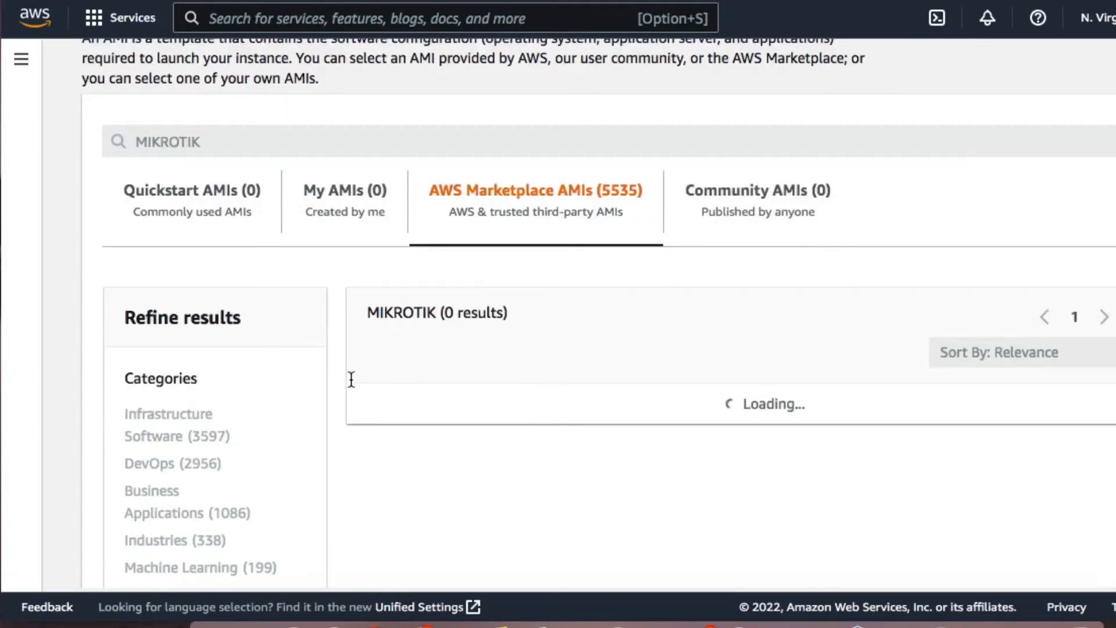
scroll(472, 417, "down", 2)
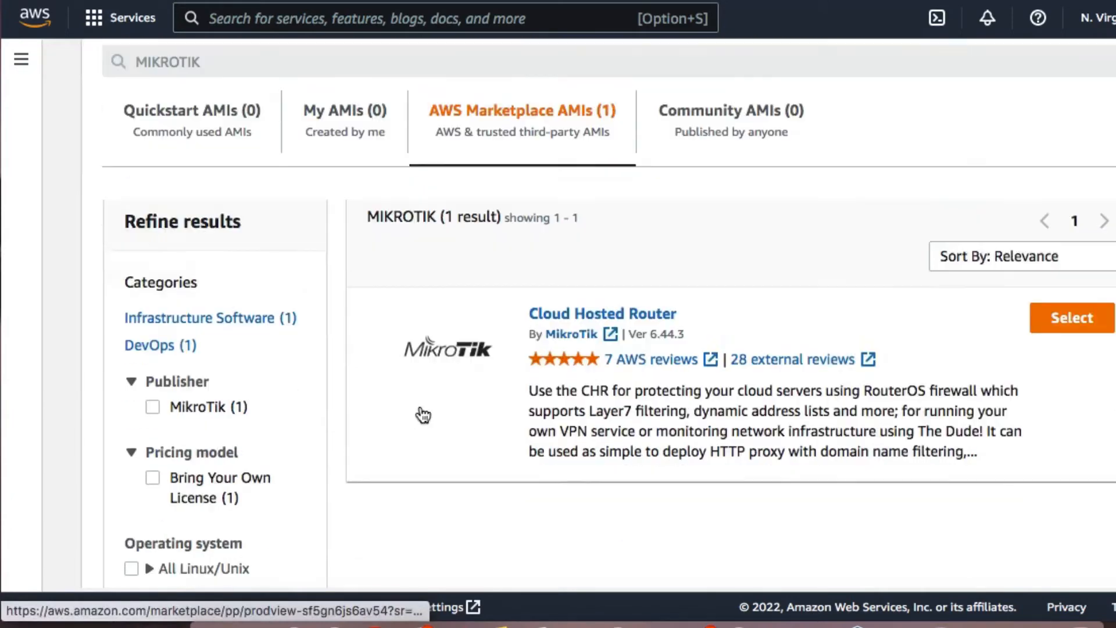
Select MikroTik's Cloud Hosted Router as the instance's machine image and continue back to the launch settings.
left_click(1054, 288)
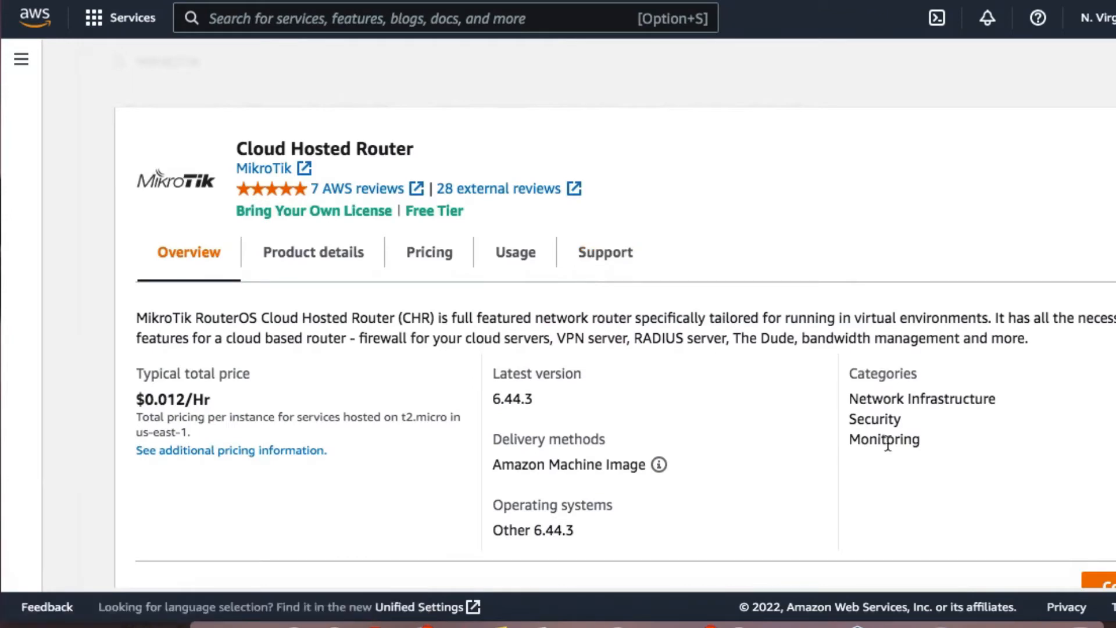
left_click(1090, 577)
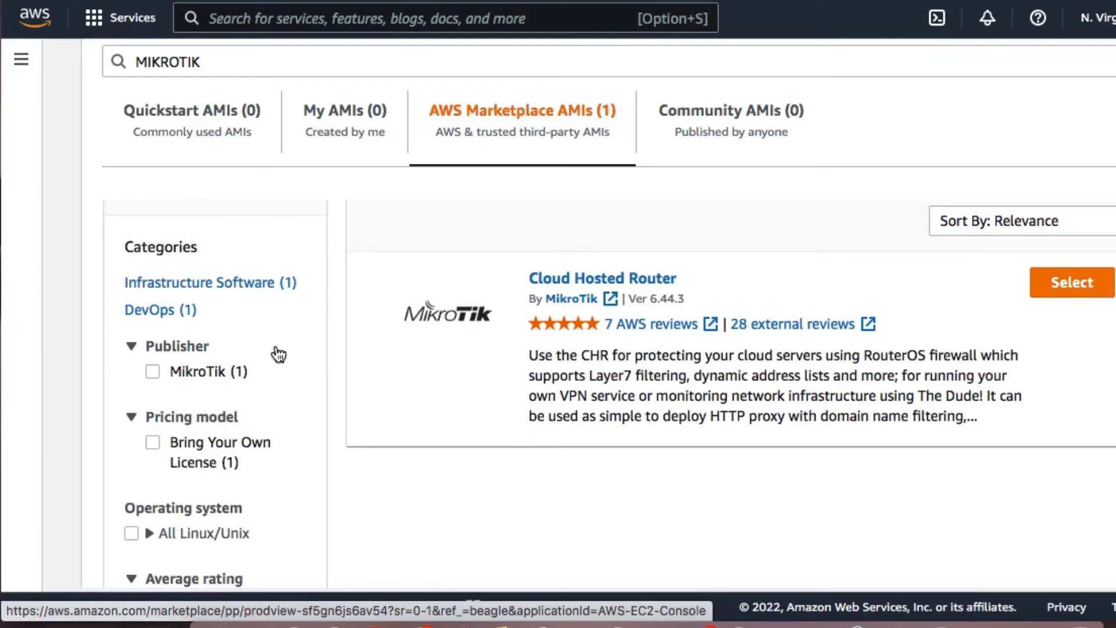
key("super+Left")
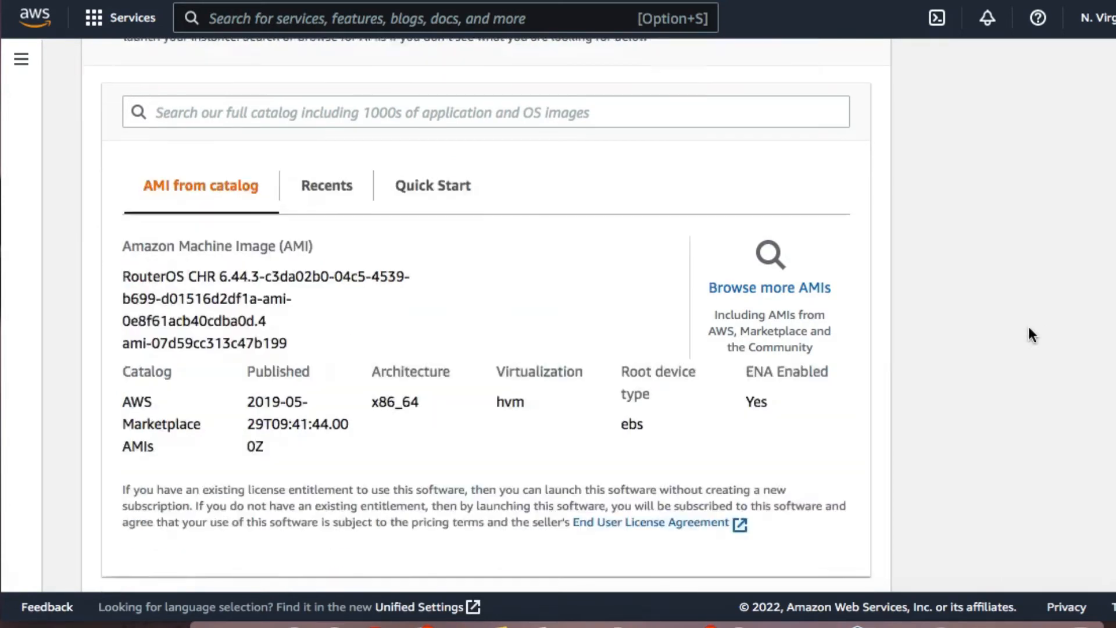
Examine the available instance types and their vCPU and memory sizes, leaving the t2.micro selection in place.
scroll(1028, 333, "down", 1)
scroll(583, 343, "down", 5)
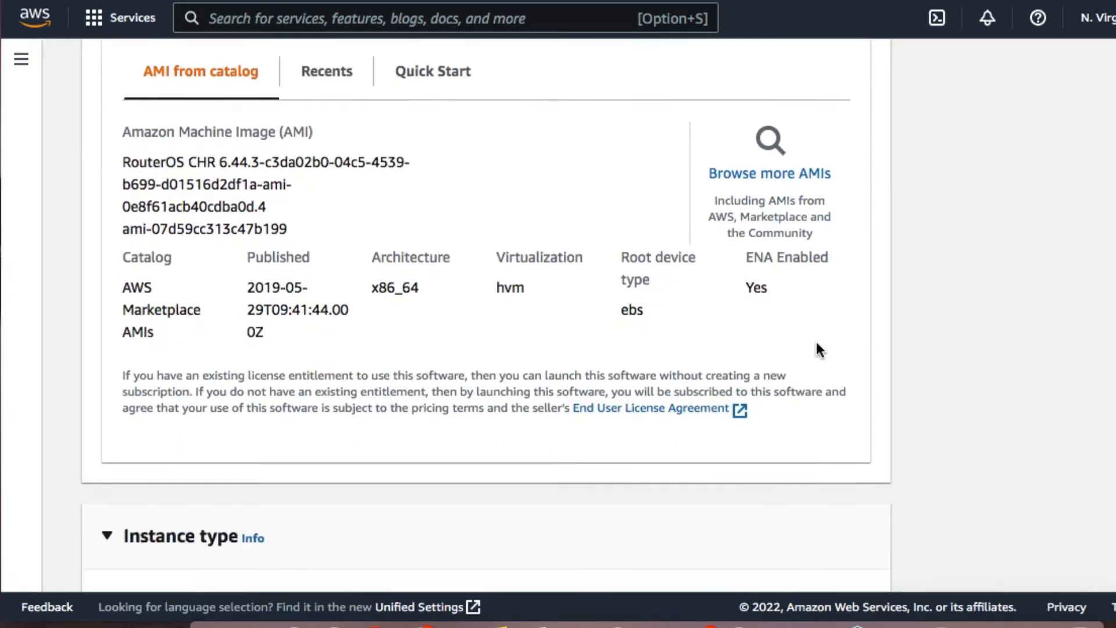
scroll(816, 344, "down", 5)
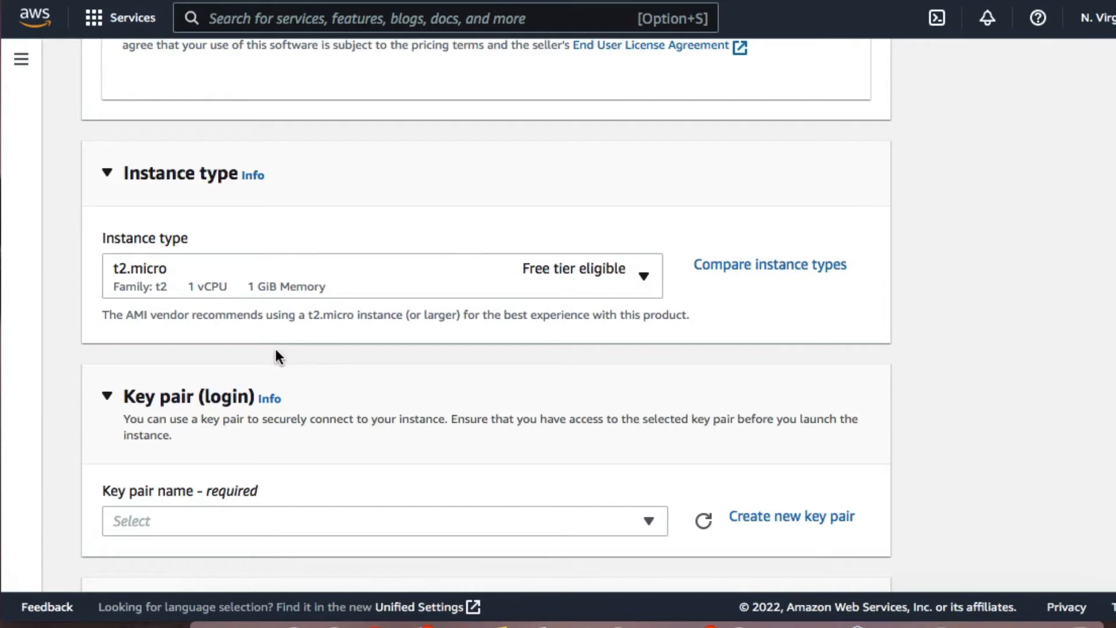
left_click(578, 291)
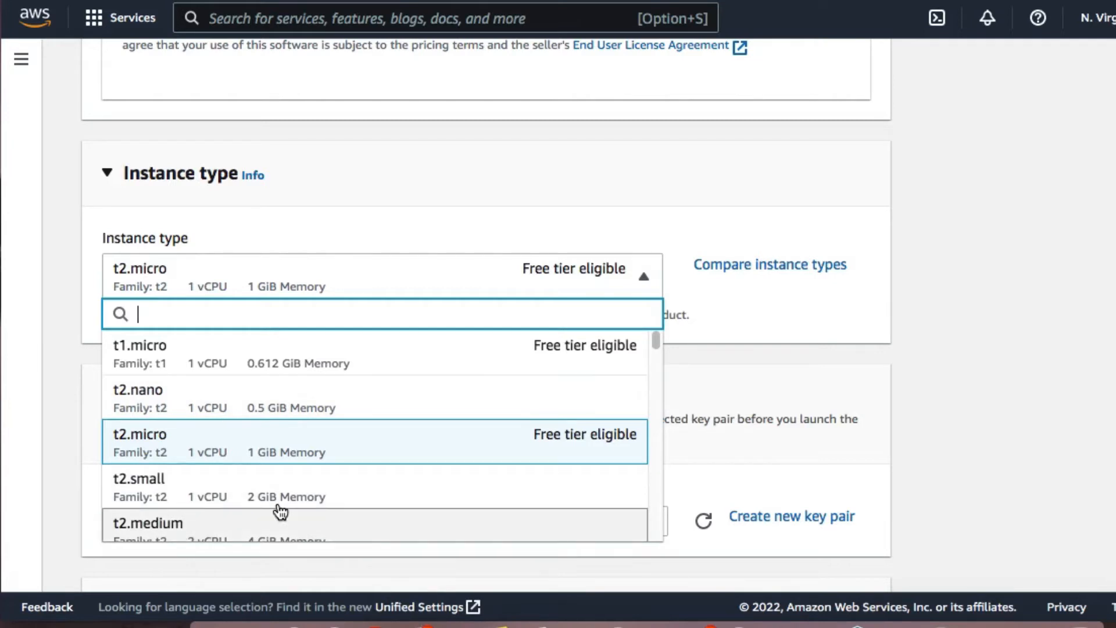
scroll(367, 476, "down", 1)
scroll(367, 479, "down", 1)
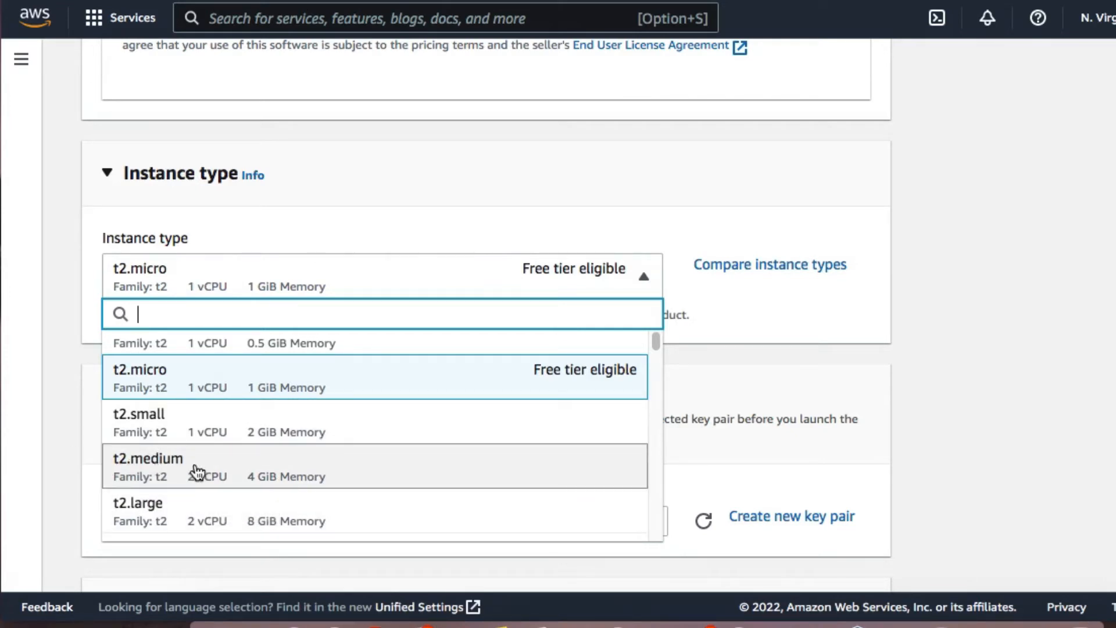
scroll(194, 469, "down", 3)
scroll(198, 472, "down", 6)
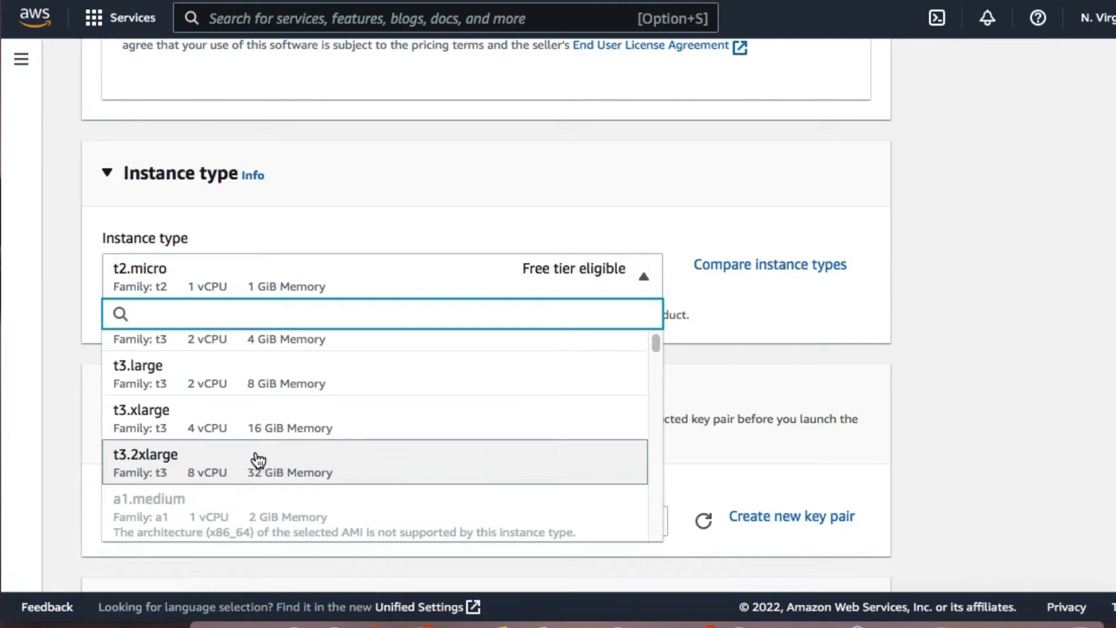
scroll(202, 306, "down", 5)
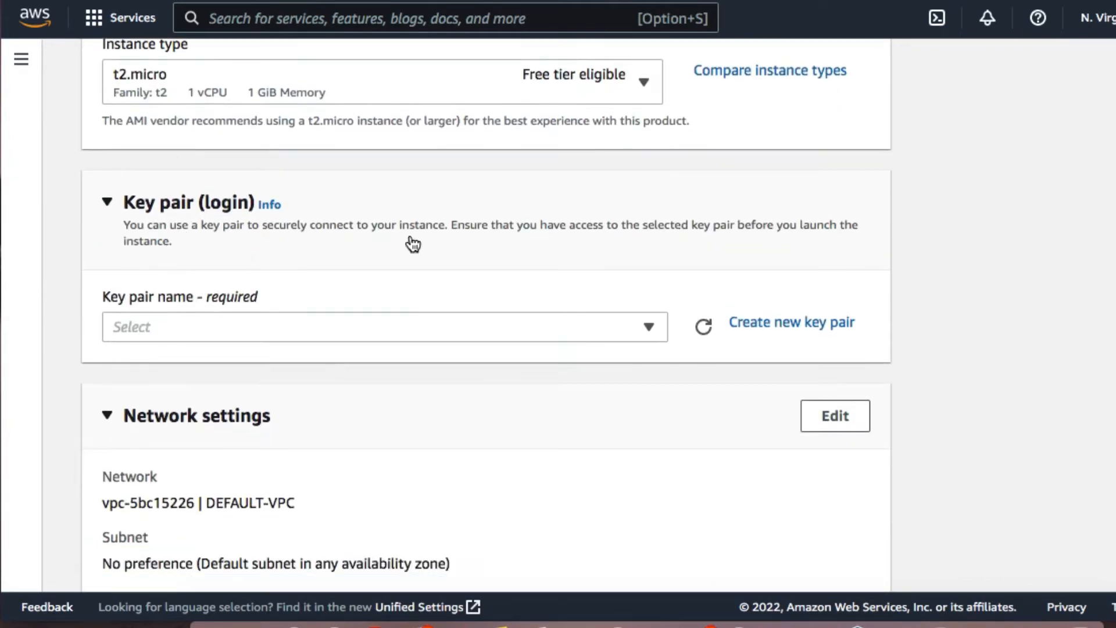
Select EC2-KEYPAIR as the instance's login key pair and review the network and security group settings.
left_click(180, 325)
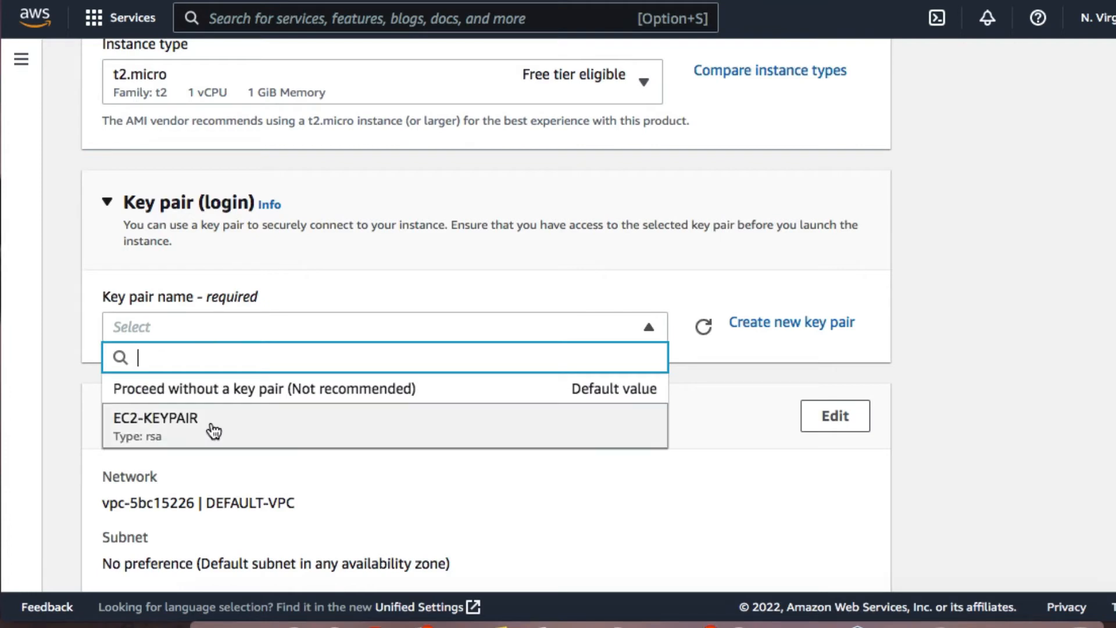
left_click(164, 418)
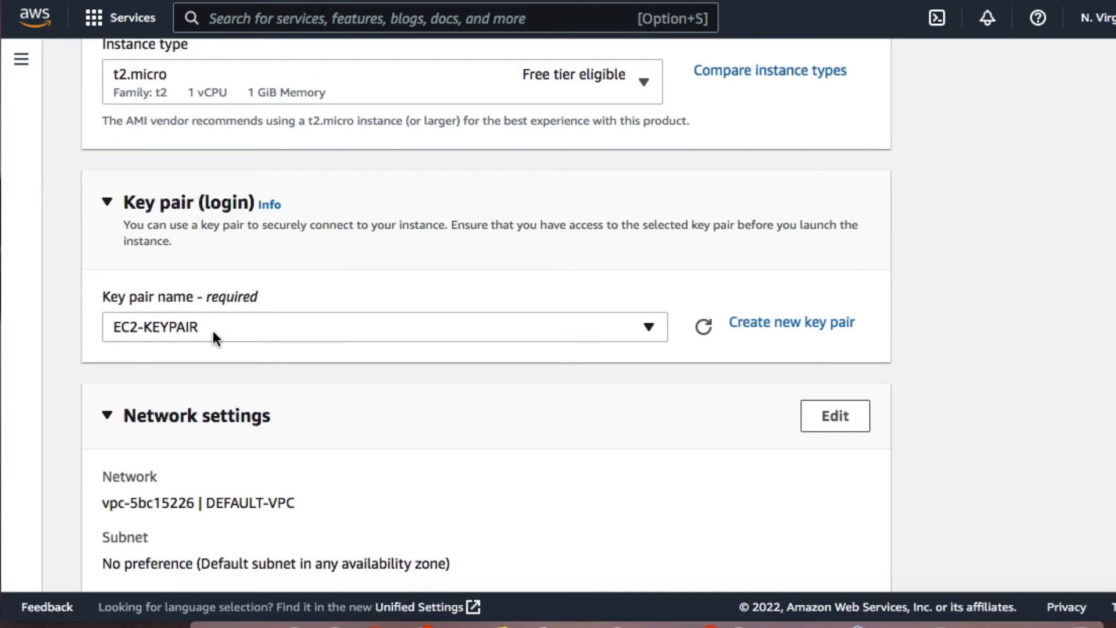
scroll(277, 325, "down", 1)
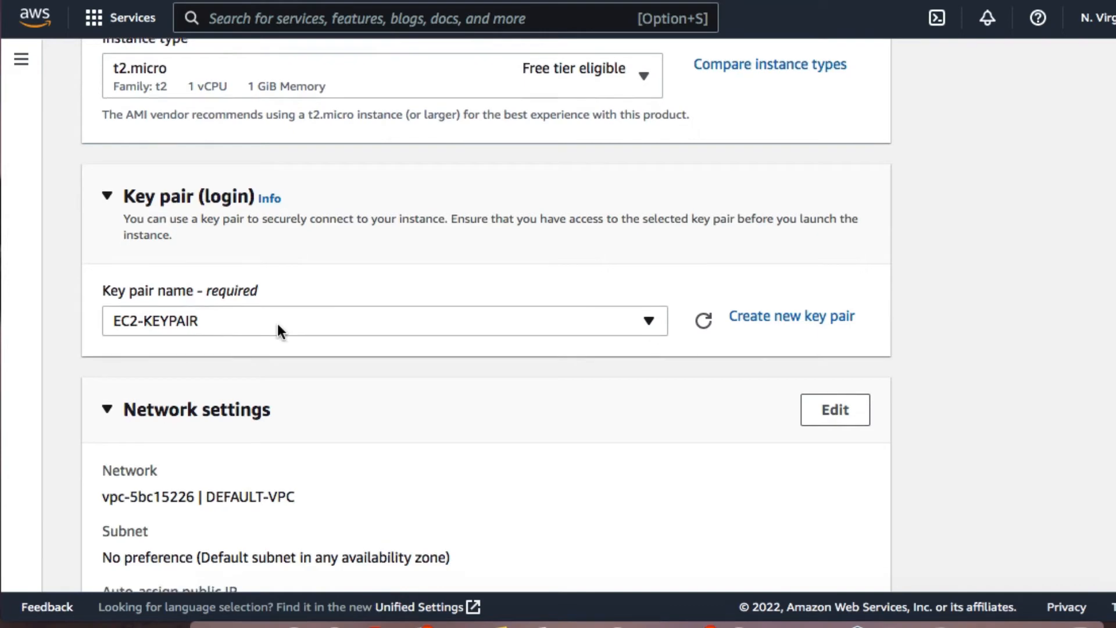
scroll(273, 325, "down", 6)
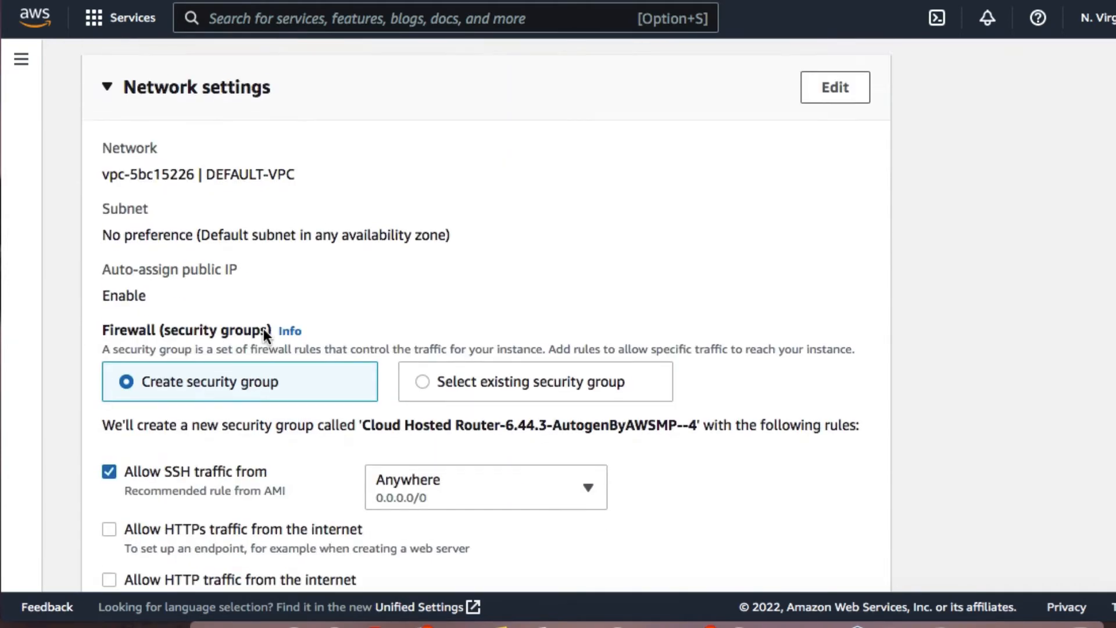
scroll(263, 329, "down", 3)
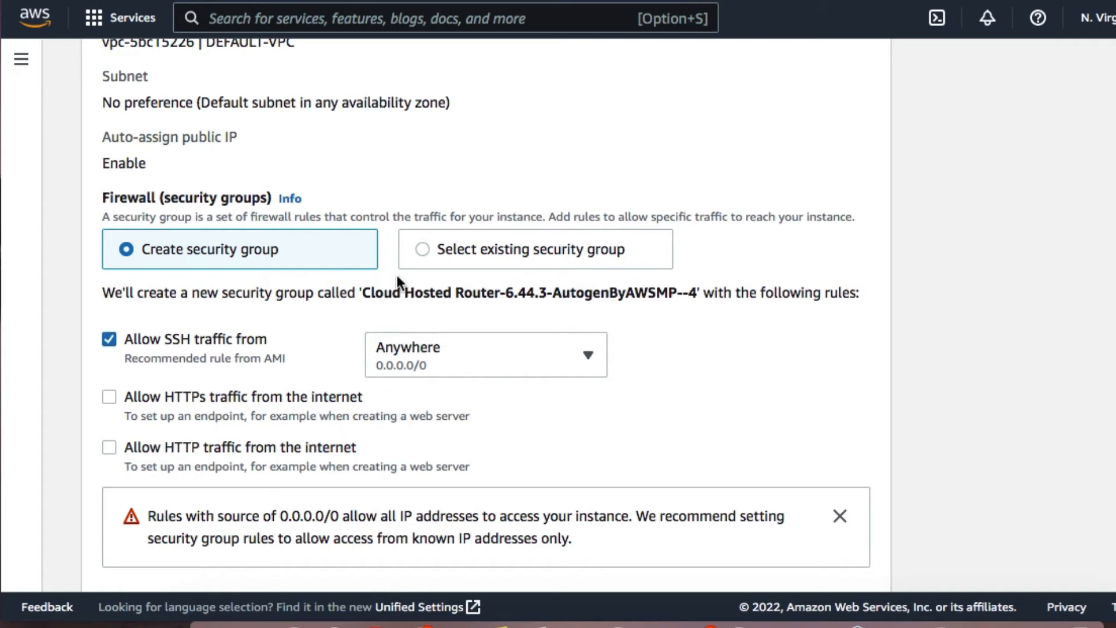
Keep Anywhere (0.0.0.0/0) selected as the allowed source for SSH traffic in the new security group.
scroll(475, 395, "down", 1)
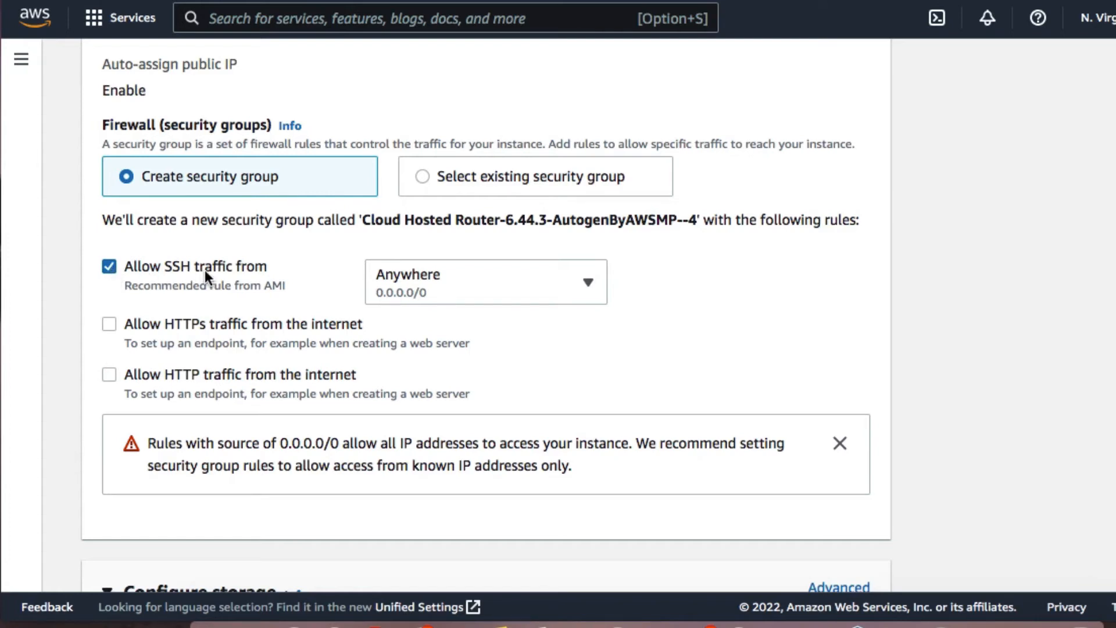
left_click(412, 289)
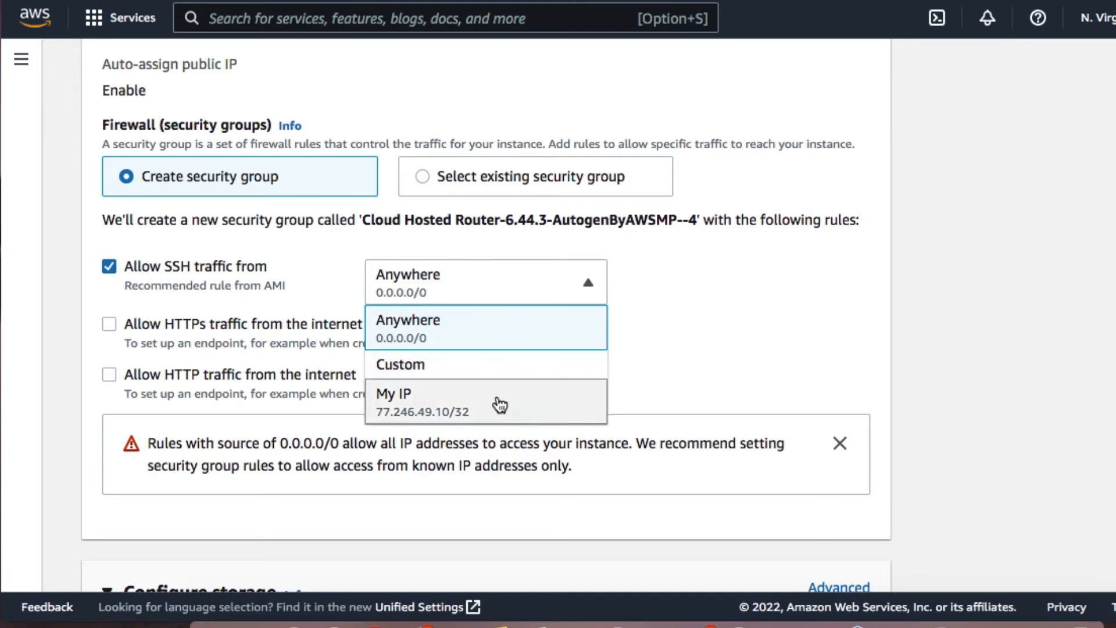
left_click(452, 322)
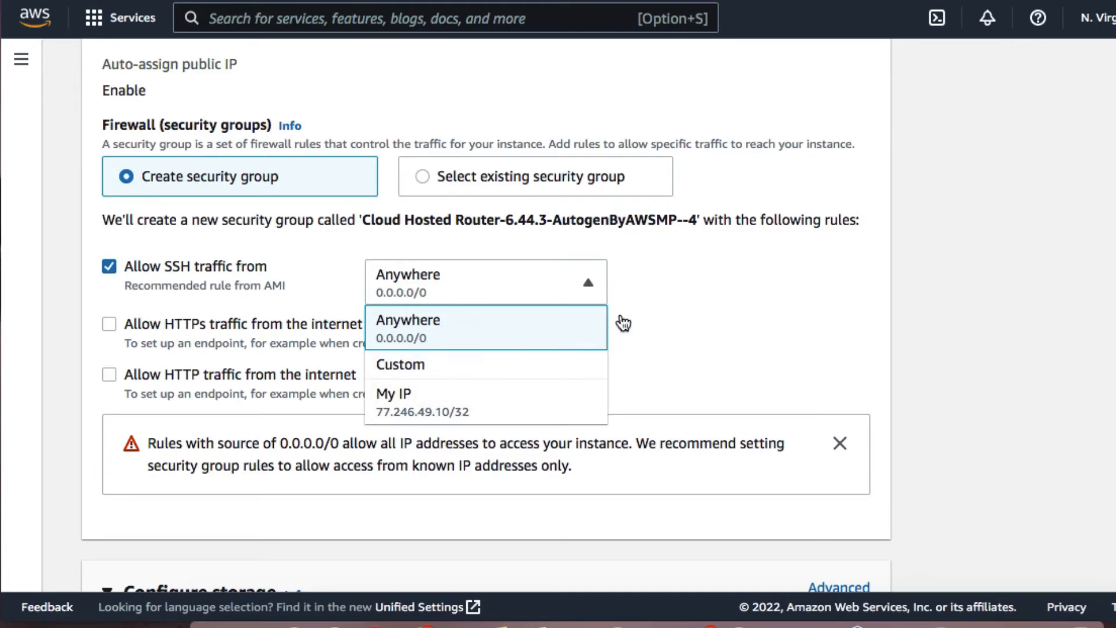
Review the storage configuration, leaving the root volume at 1 GiB with the standard volume type.
scroll(436, 334, "down", 5)
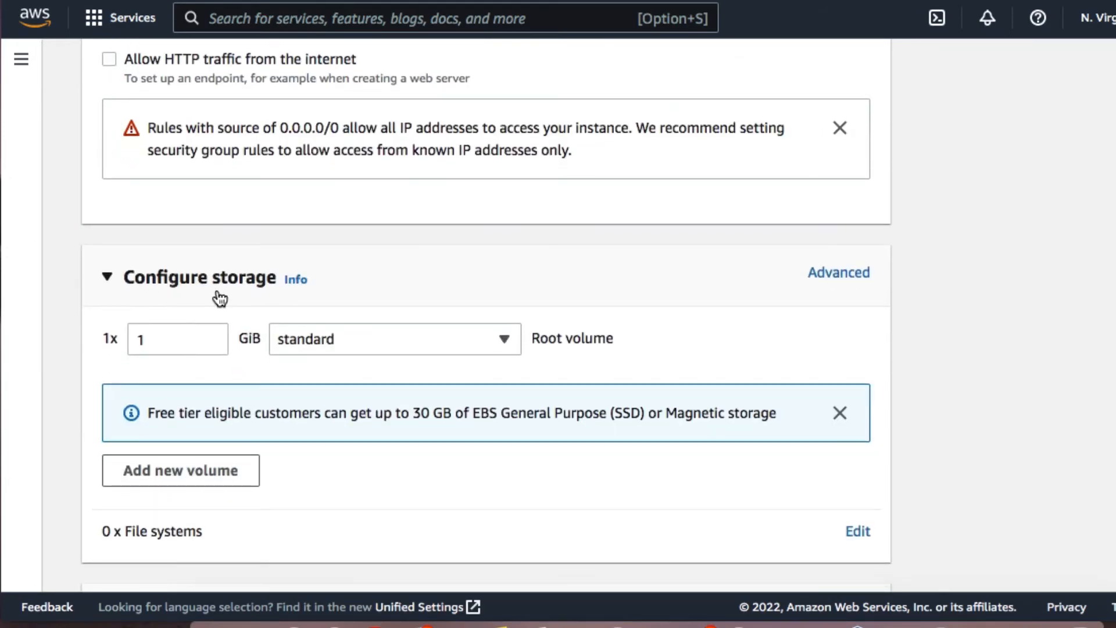
left_click(159, 341)
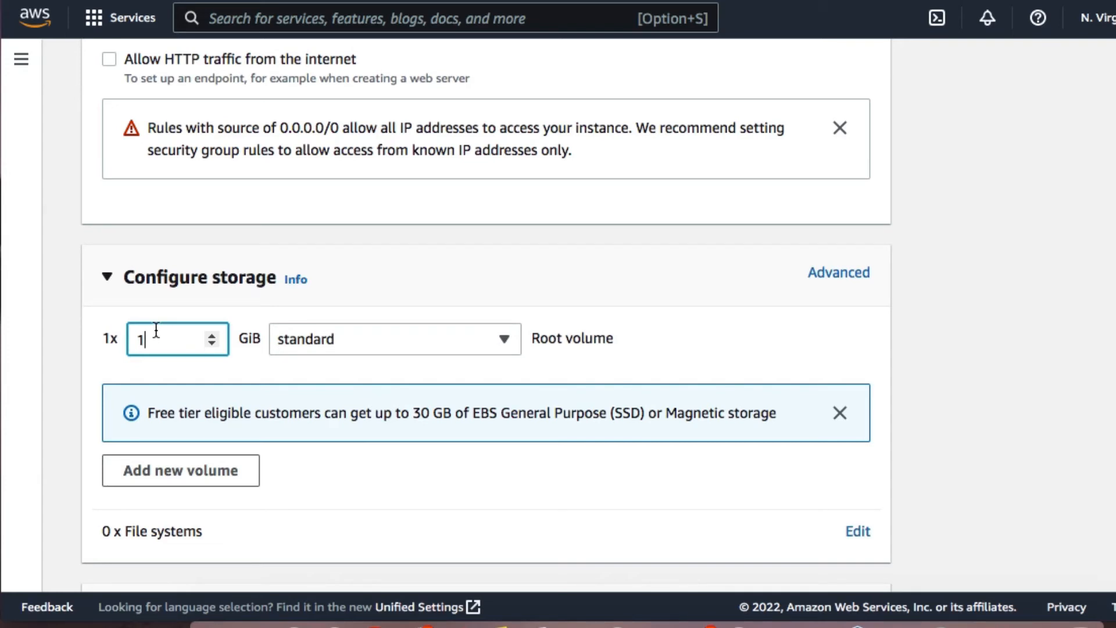
scroll(139, 320, "down", 1)
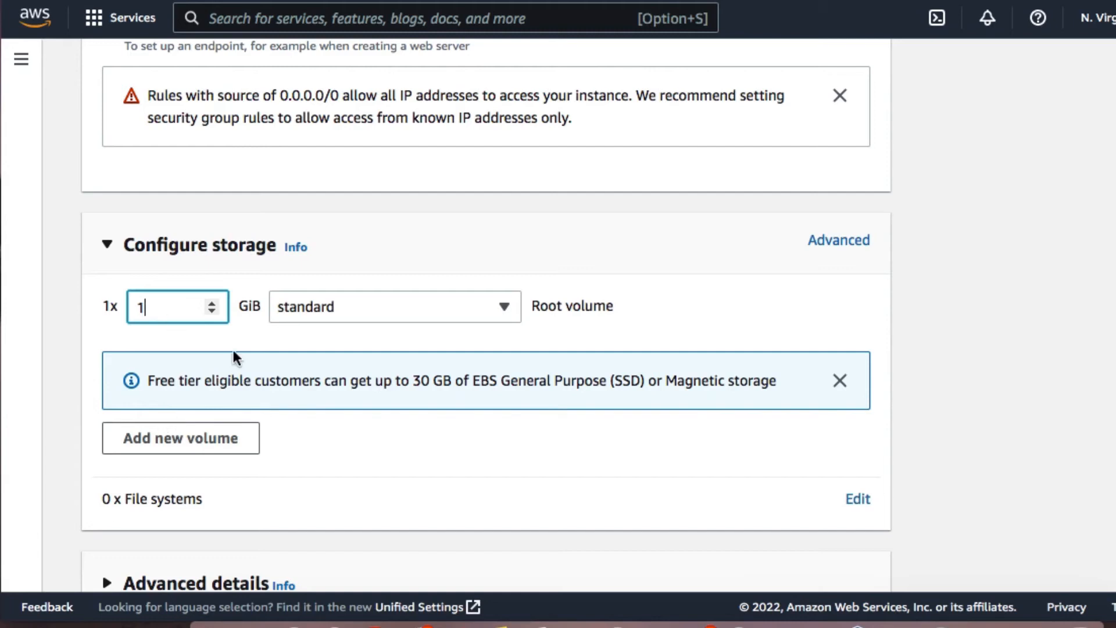
scroll(210, 385, "down", 1)
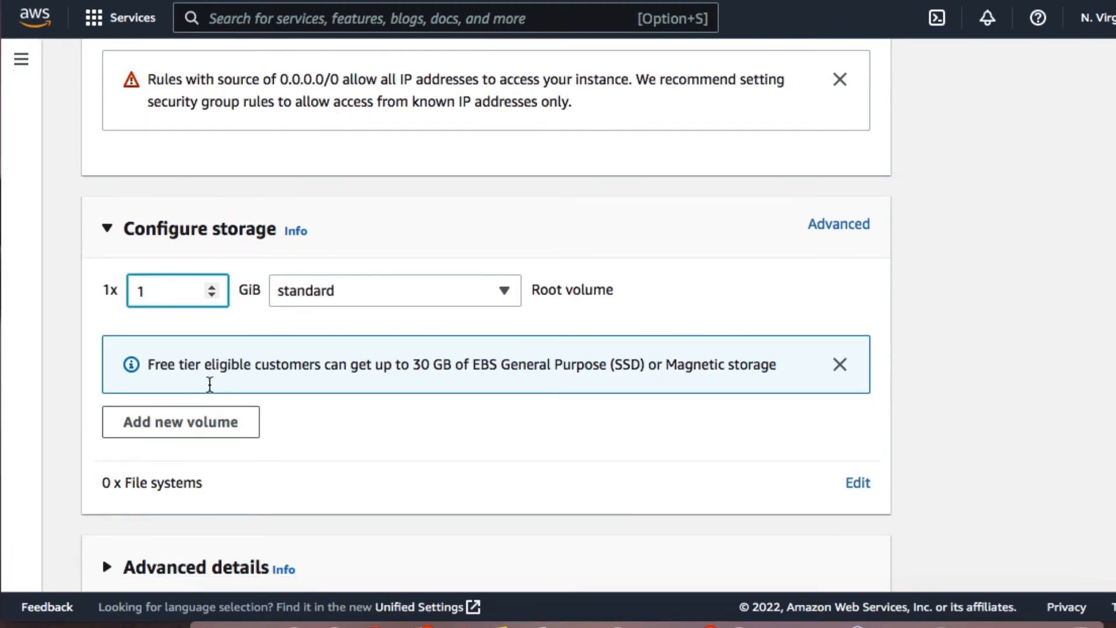
Expand the advanced details and examine the purchasing, IAM profile, hostname, auto-recovery and stop protection settings.
scroll(210, 385, "down", 5)
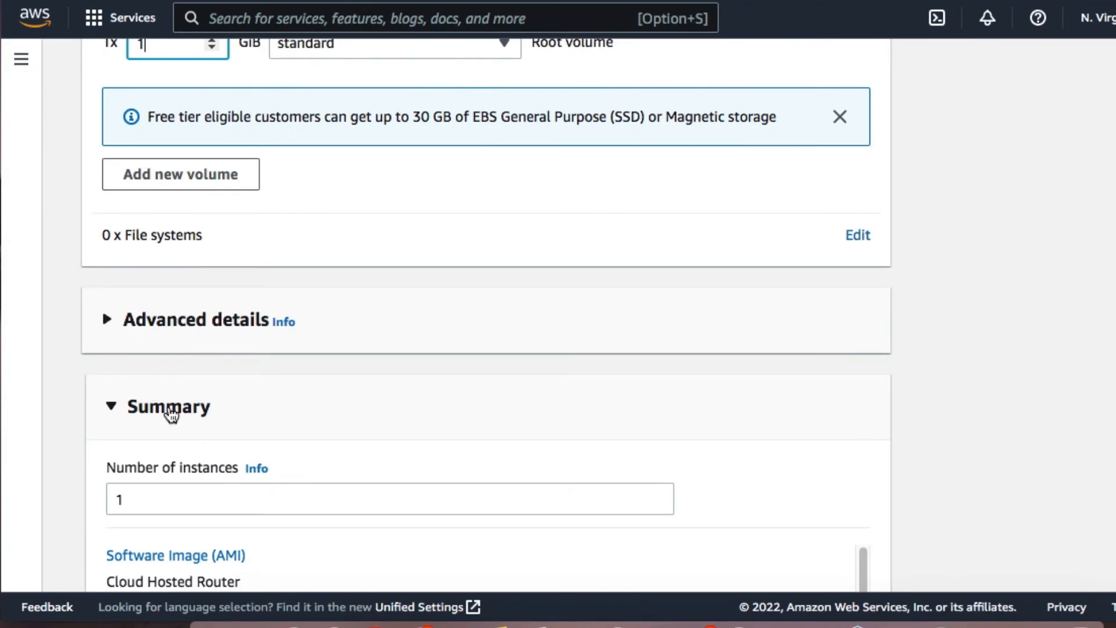
scroll(170, 407, "down", 1)
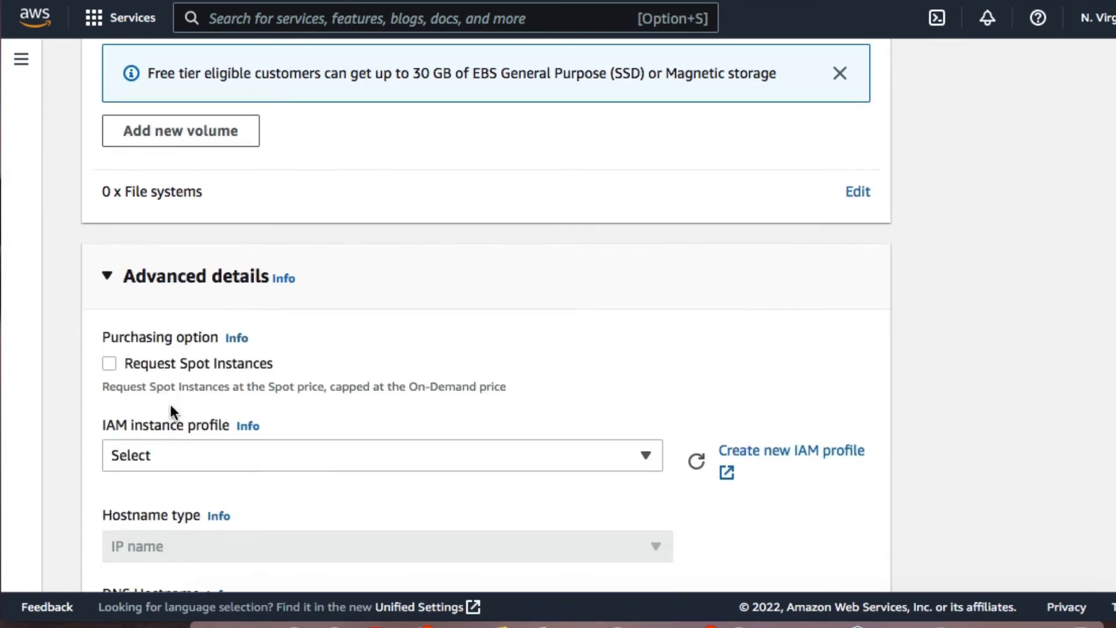
scroll(171, 406, "down", 4)
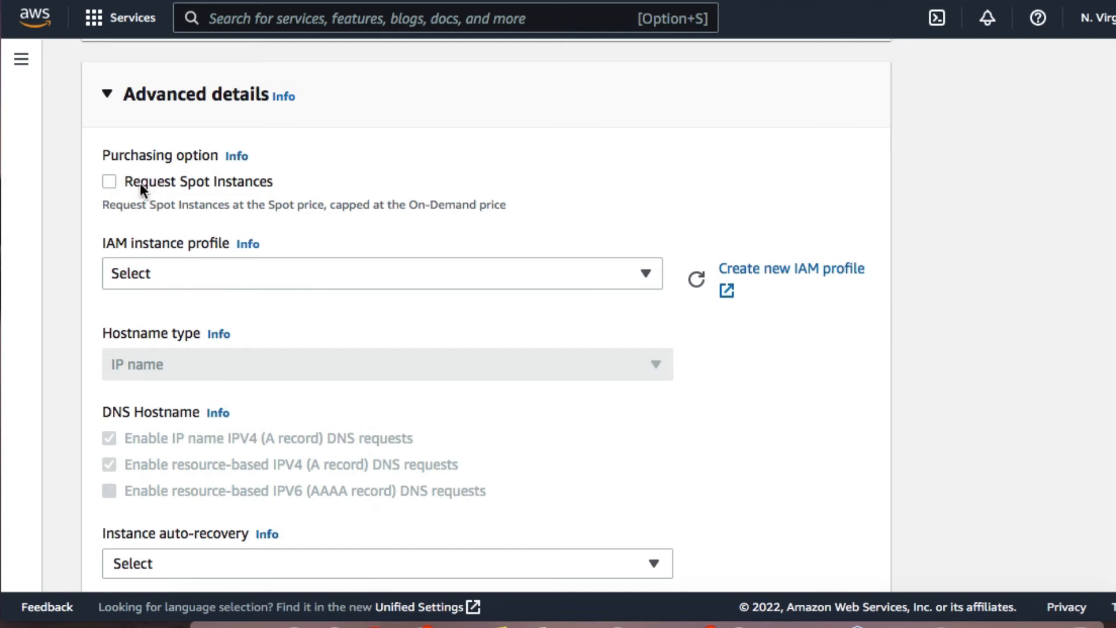
scroll(189, 322, "down", 1)
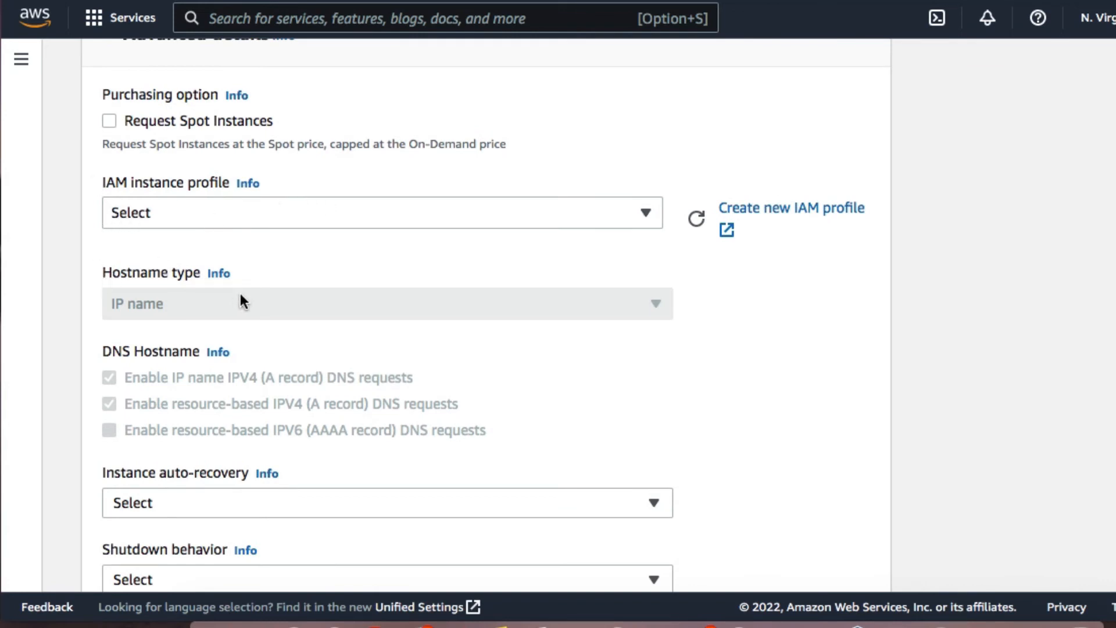
scroll(240, 295, "down", 3)
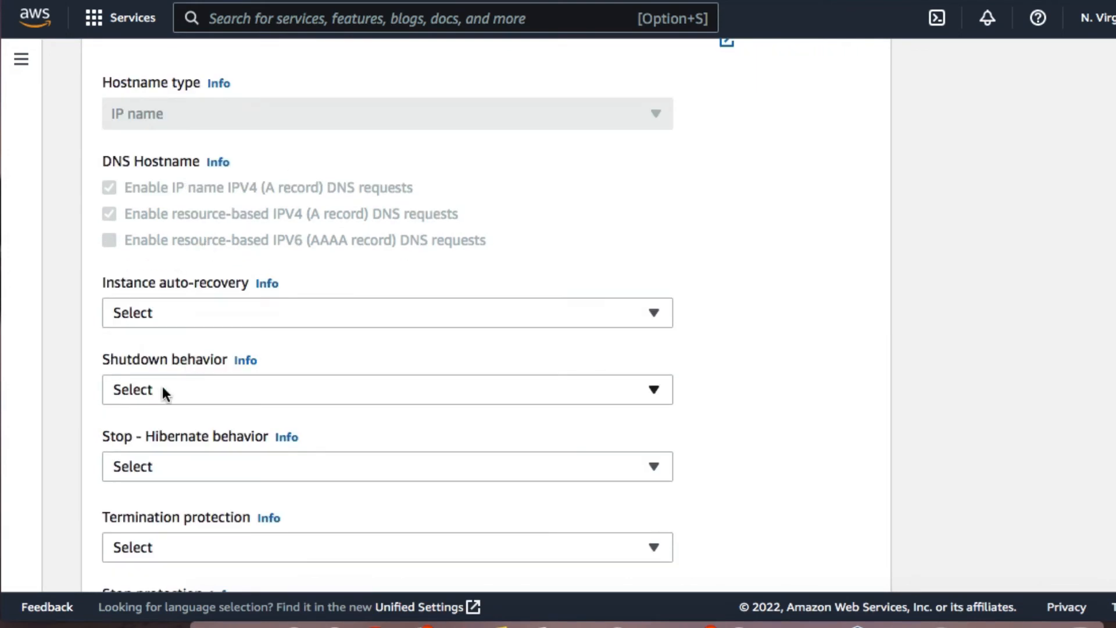
scroll(162, 388, "down", 2)
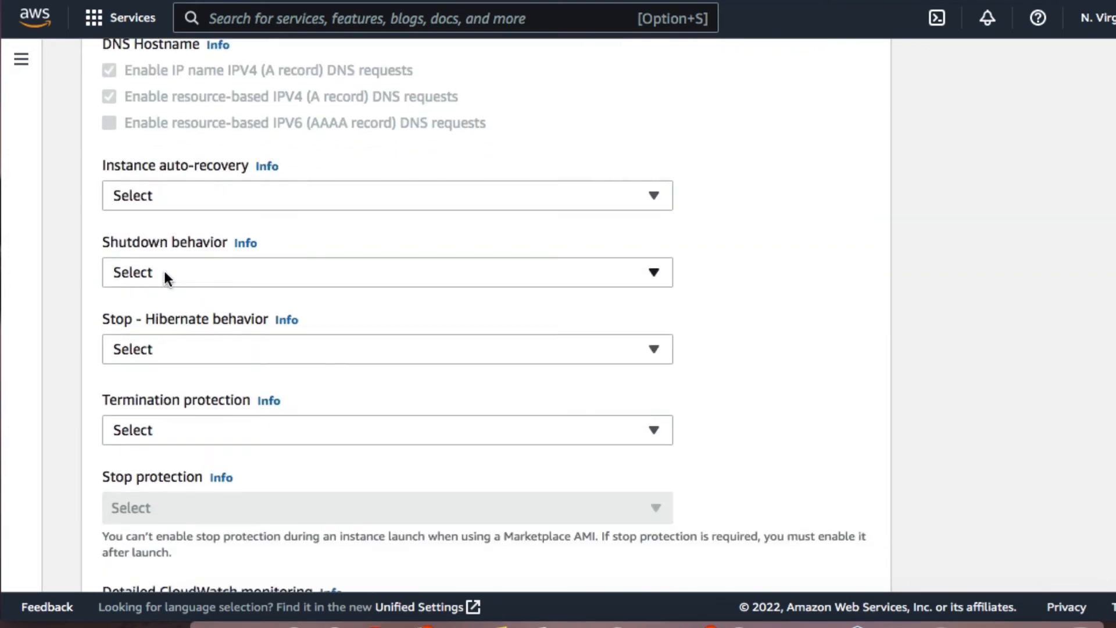
scroll(148, 459, "down", 2)
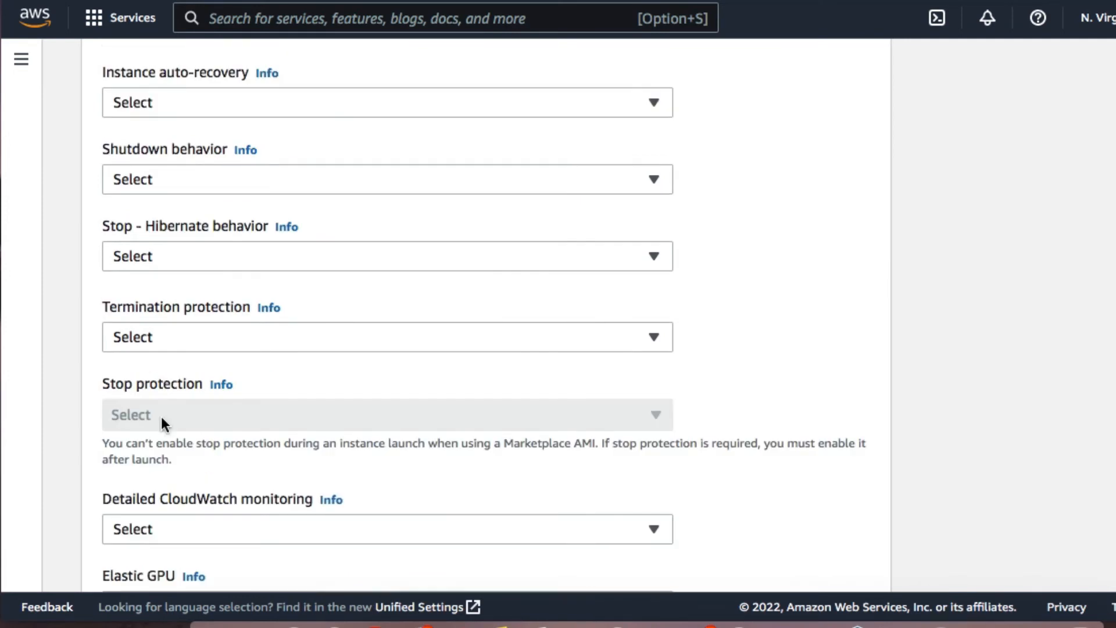
Examine the available choices for shutdown behavior and stop-hibernate behavior, leaving both settings unselected.
left_click(153, 177)
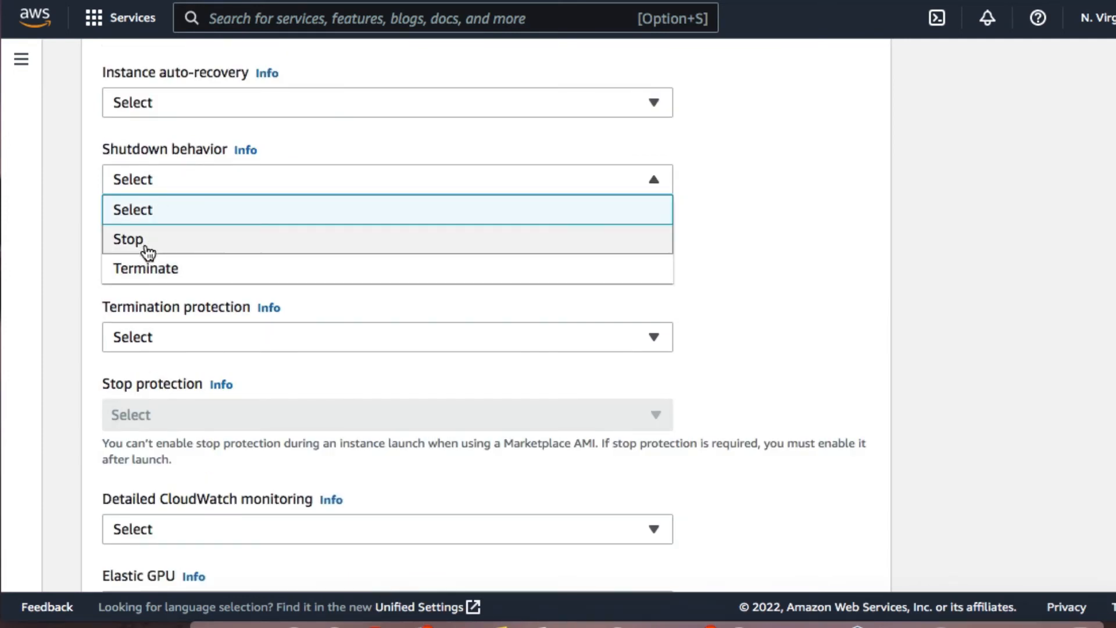
left_click(143, 180)
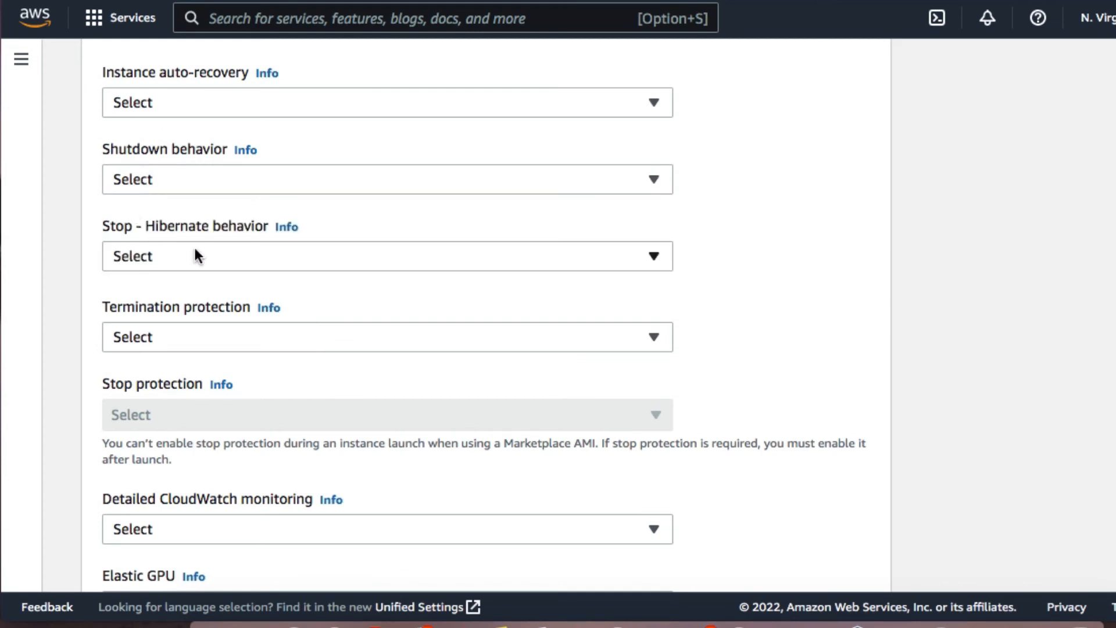
left_click(181, 263)
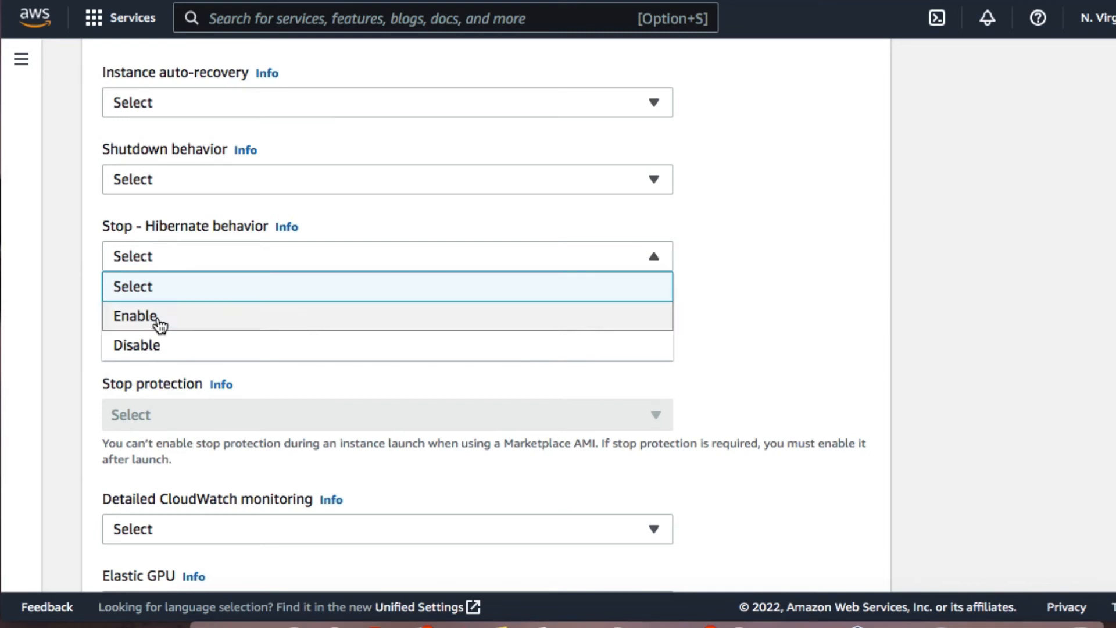
left_click(136, 282)
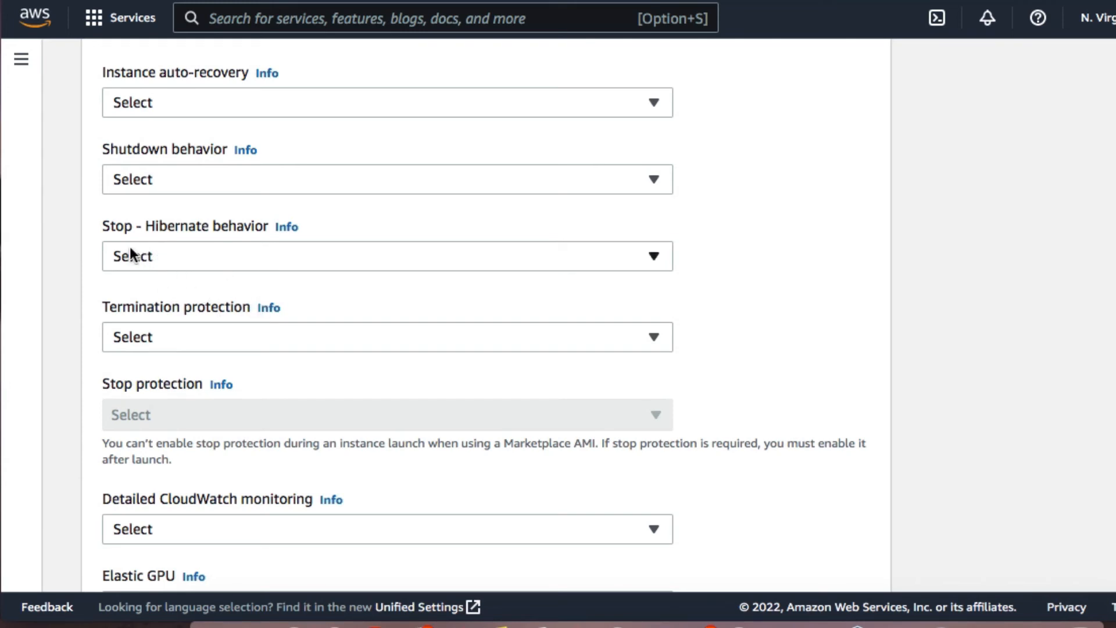
left_click(136, 264)
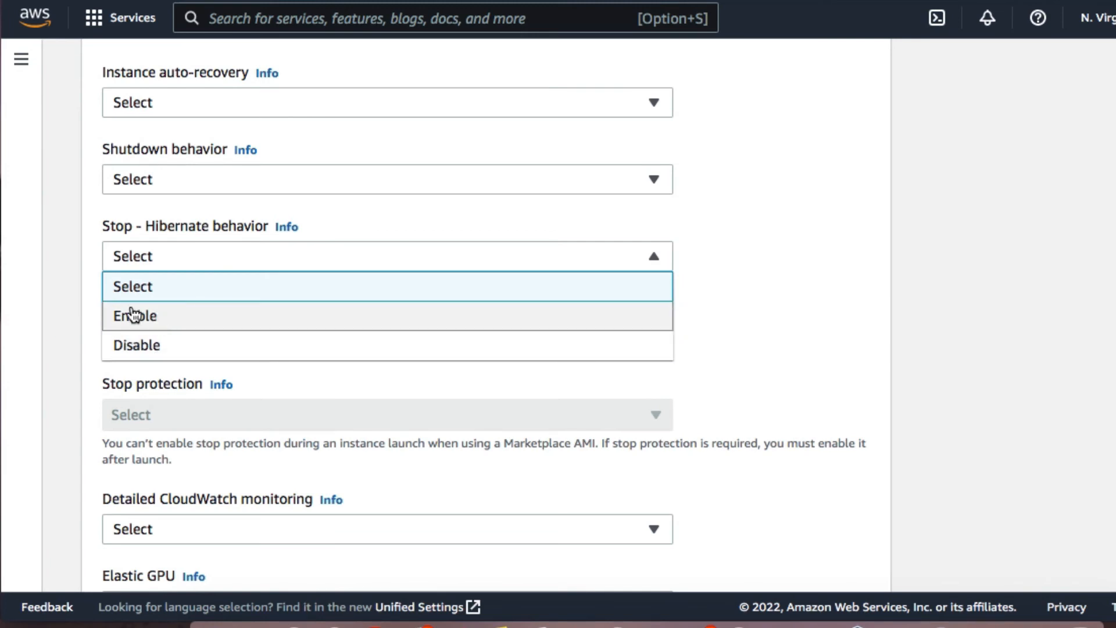
left_click(47, 257)
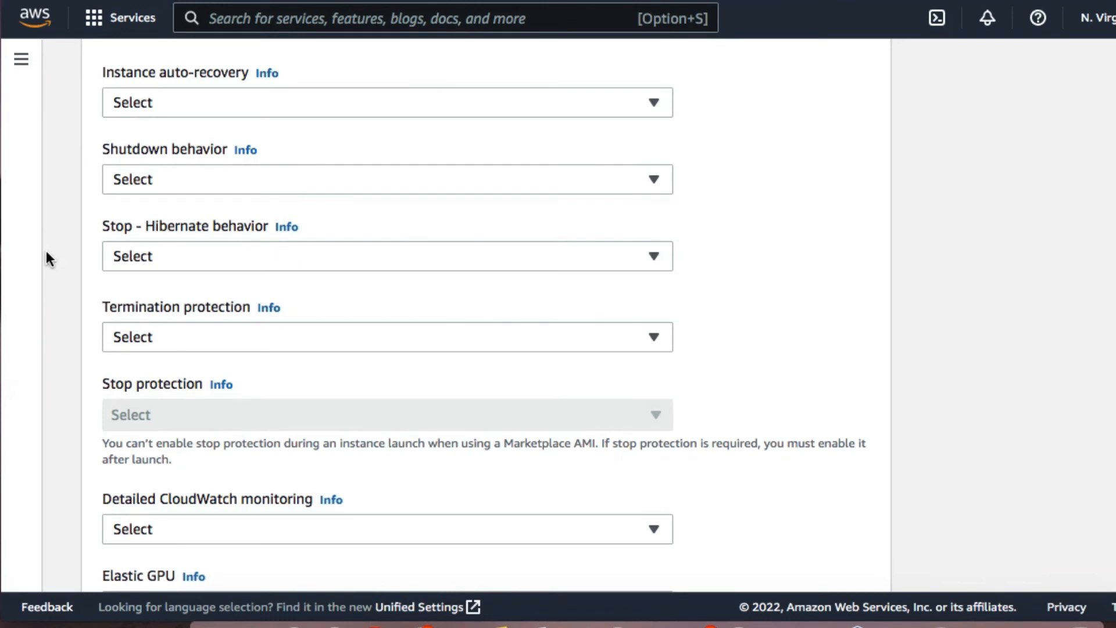
Examine the termination protection choices and read the setting's help information, leaving it unselected.
scroll(152, 344, "down", 1)
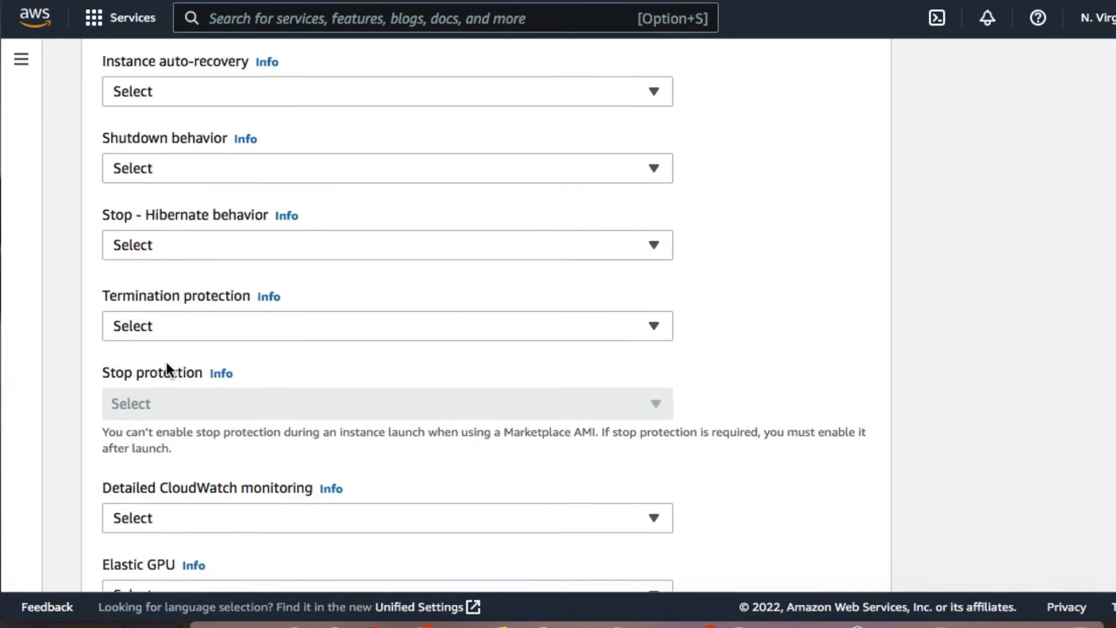
left_click(143, 317)
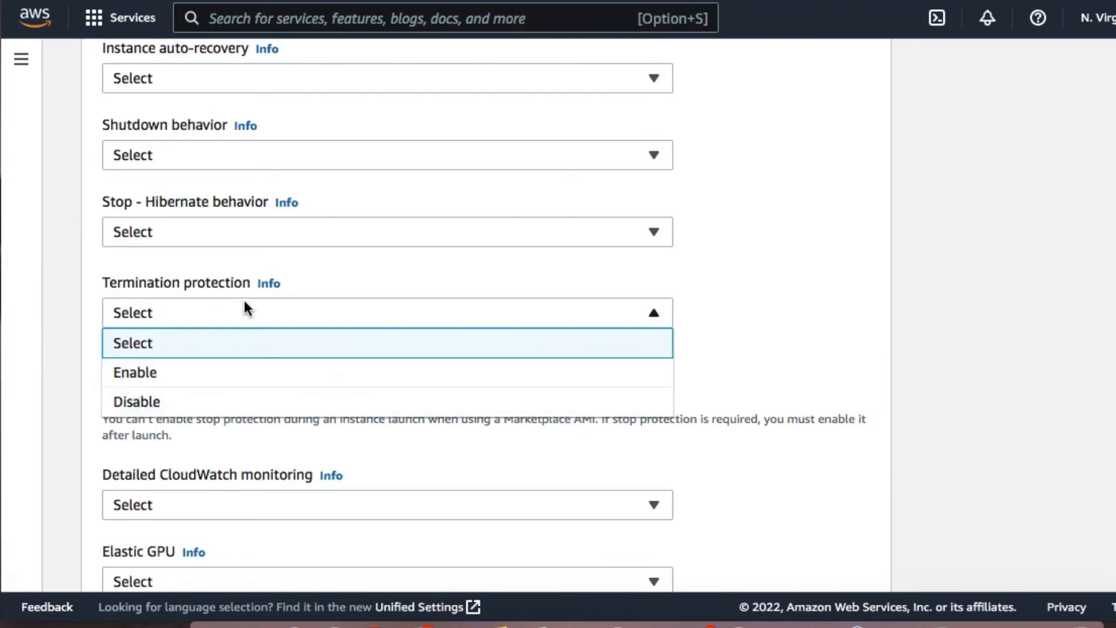
left_click(107, 343)
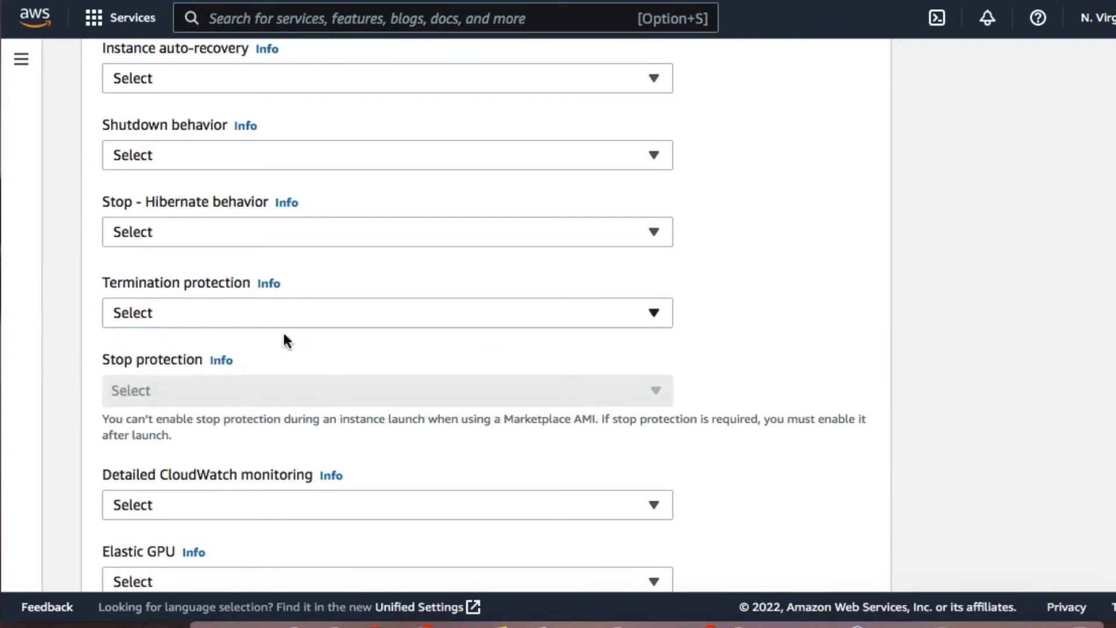
scroll(186, 328, "down", 3)
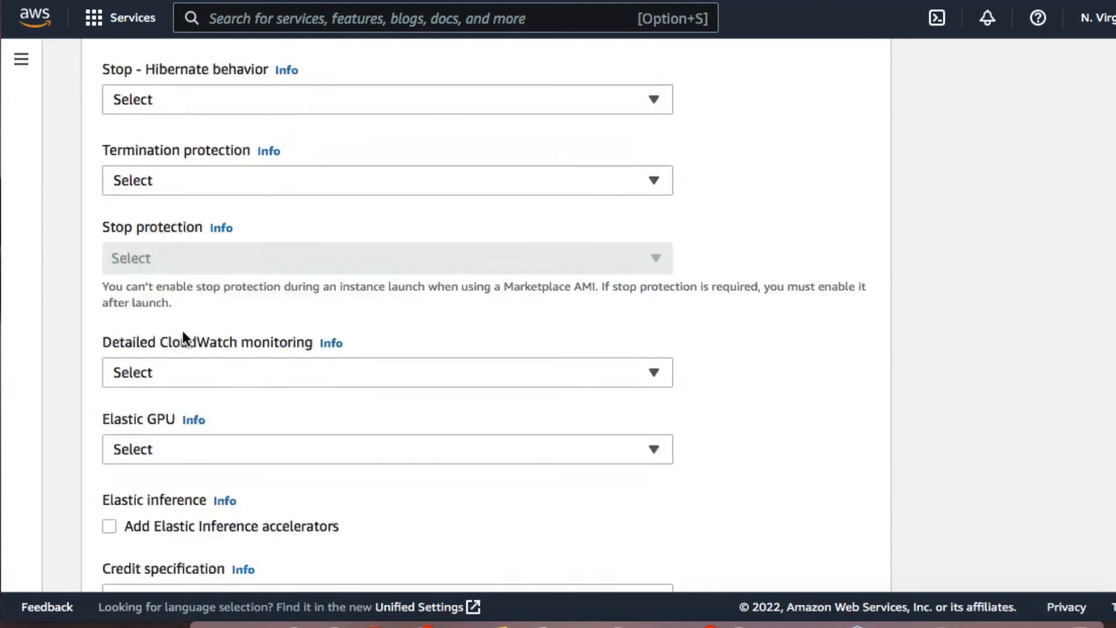
left_click(269, 122)
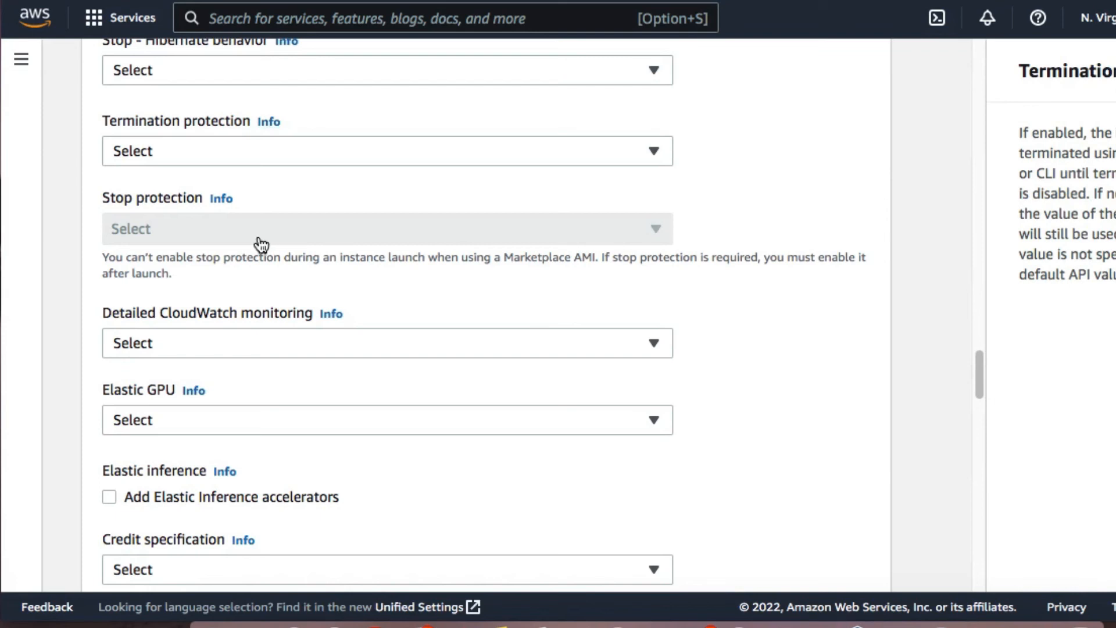
scroll(260, 239, "down", 4)
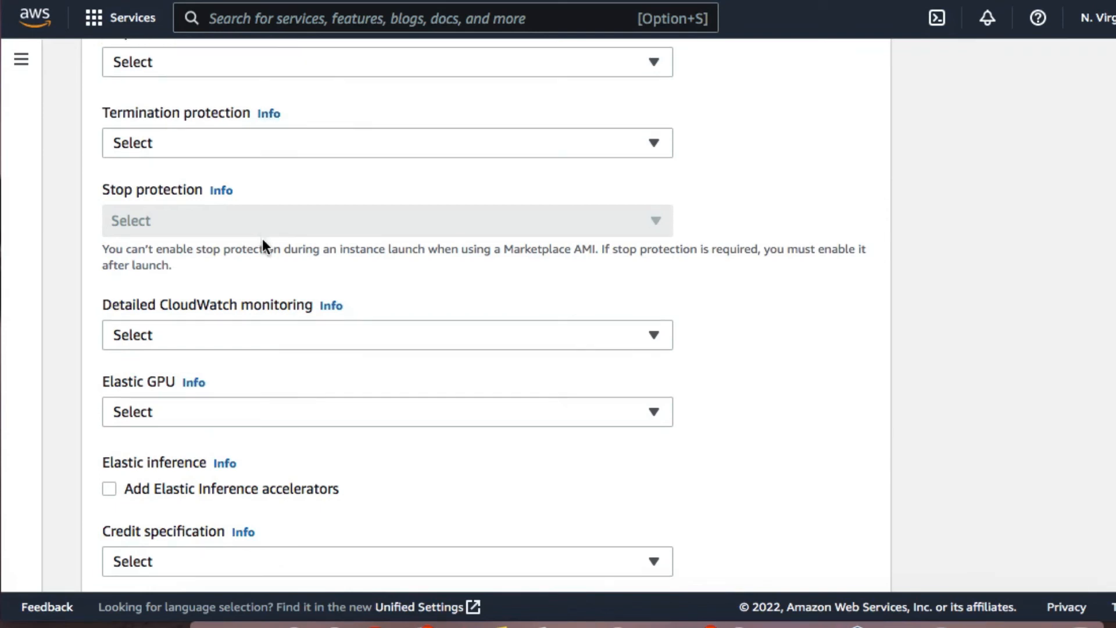
Skip the remaining advanced settings, review the launch summary, and launch one instance.
scroll(263, 238, "down", 6)
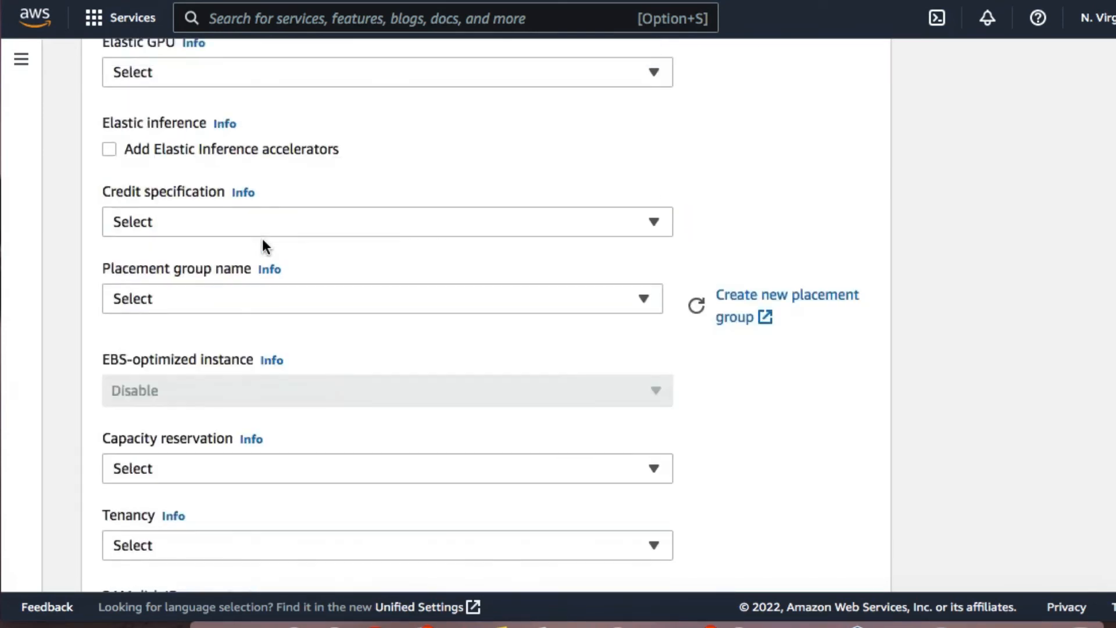
scroll(263, 240, "down", 3)
scroll(263, 243, "down", 20)
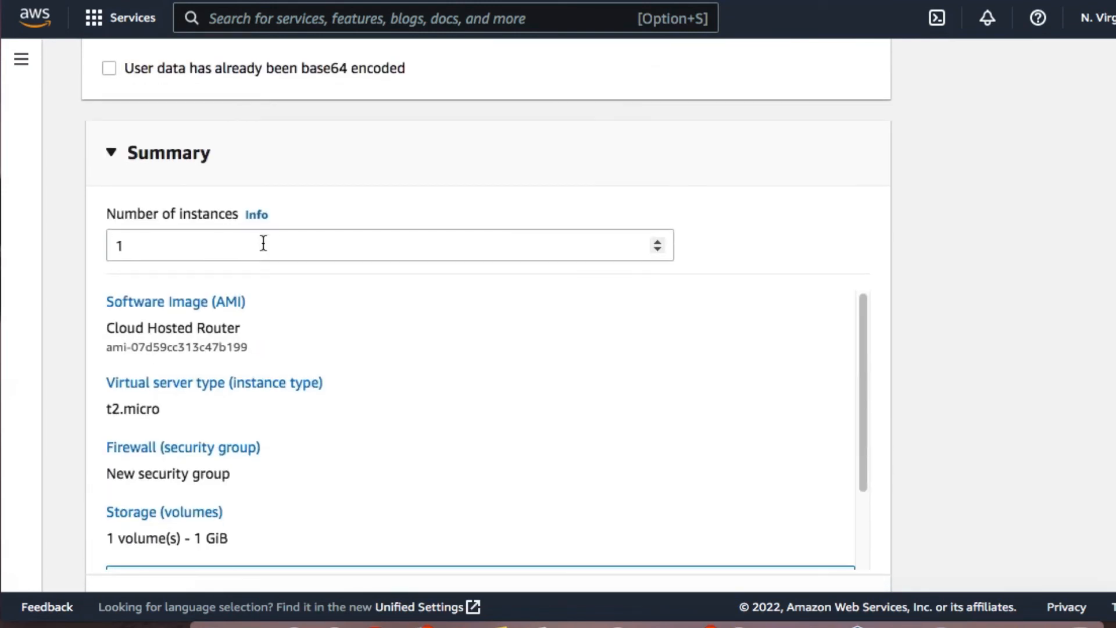
scroll(262, 242, "down", 2)
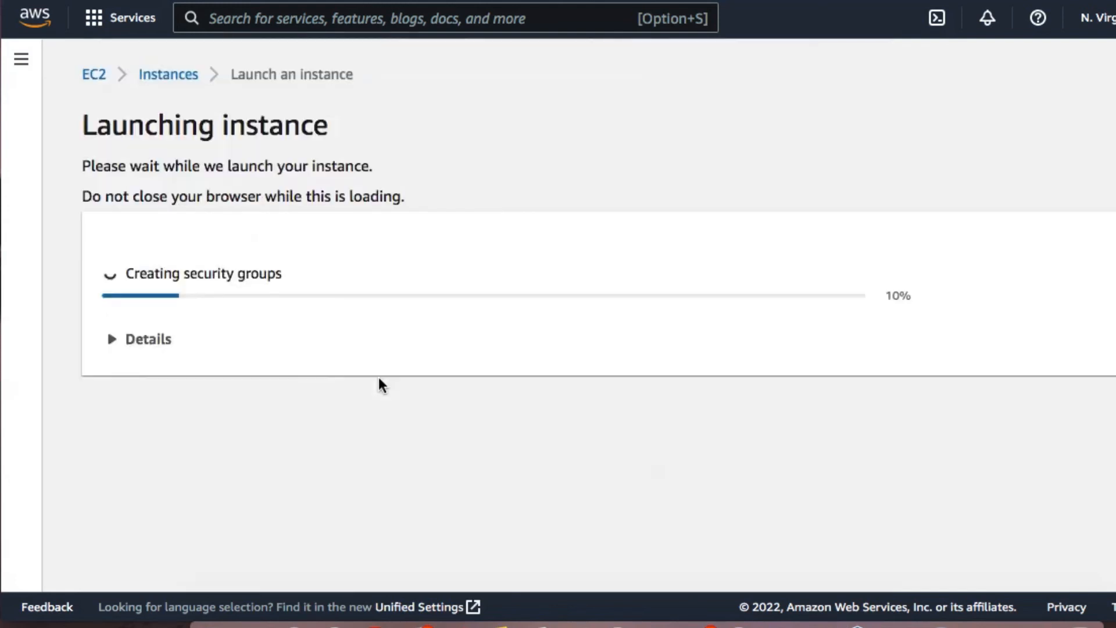
Expand the launch details to follow the instance's launch progress and review the suggested next steps.
left_click(112, 345)
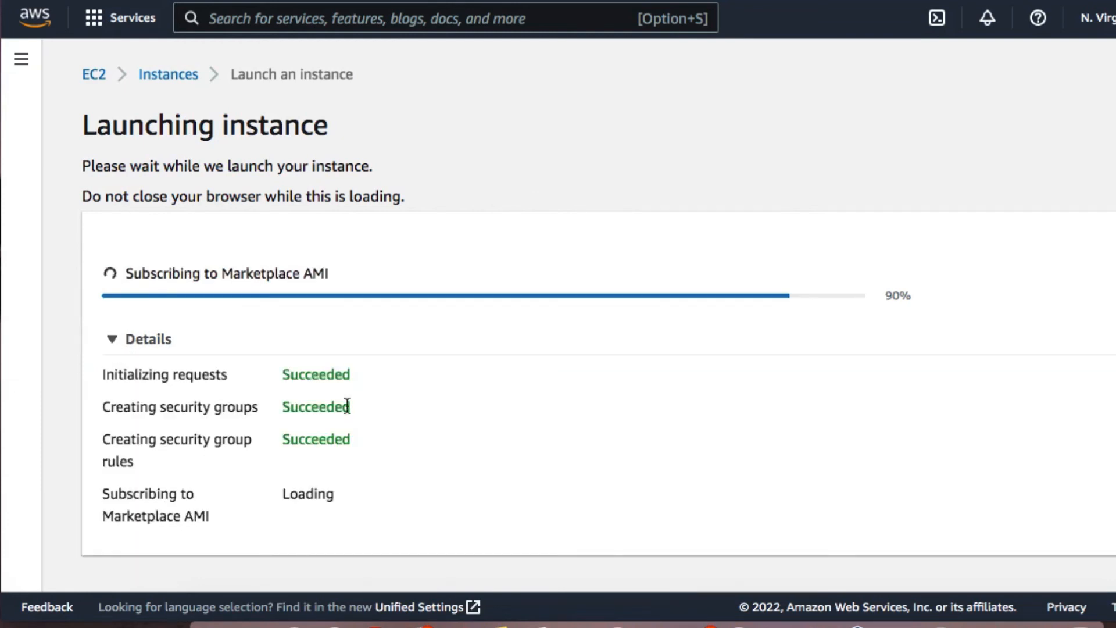
scroll(377, 407, "down", 1)
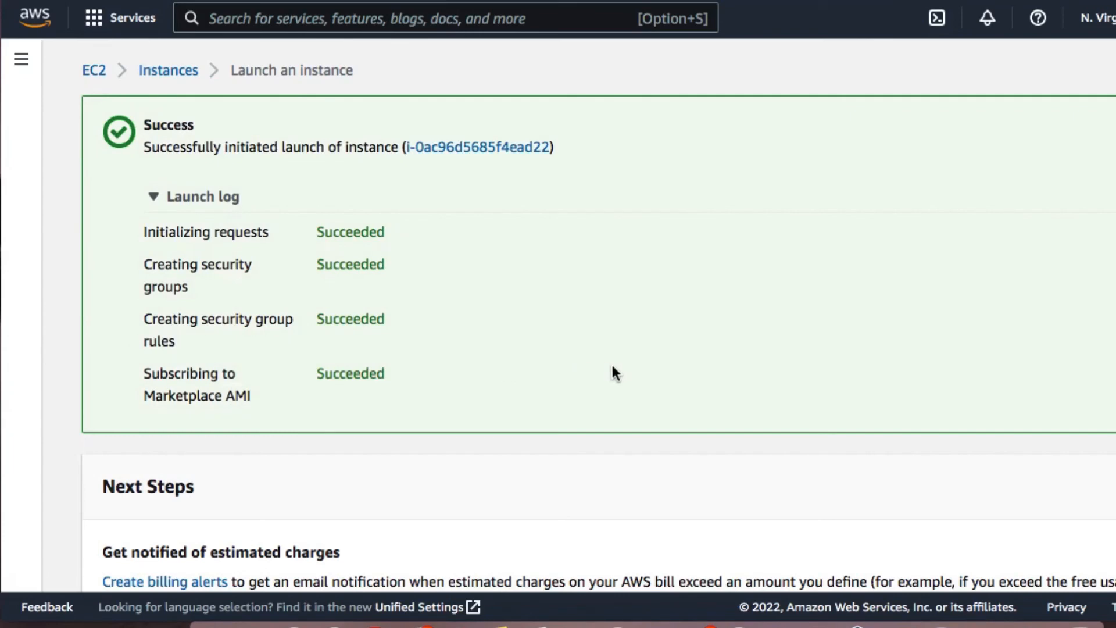
scroll(611, 366, "down", 5)
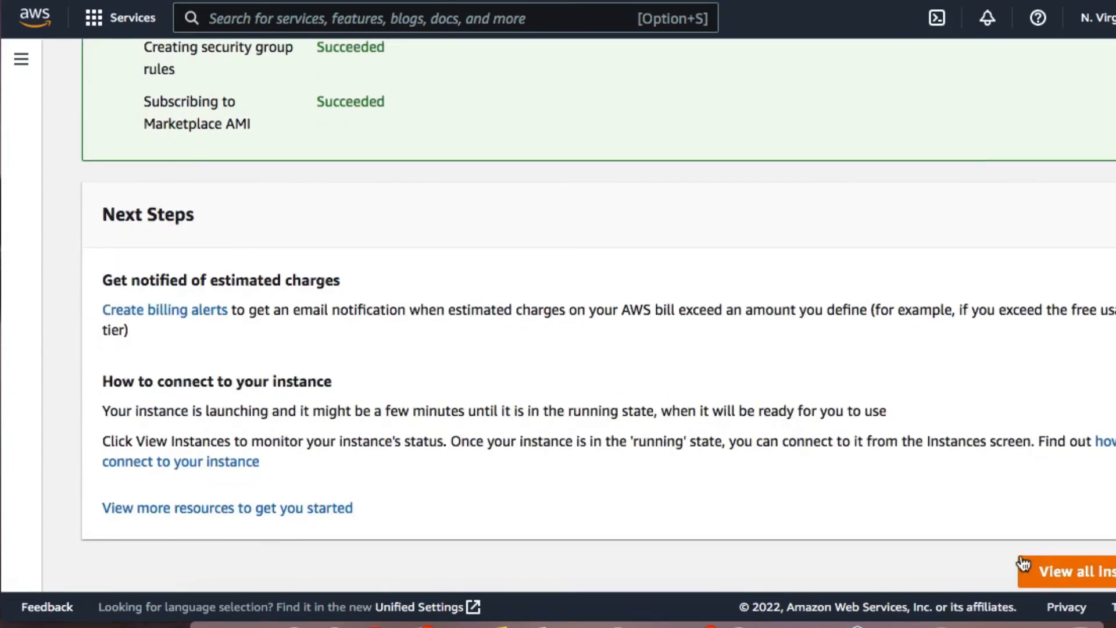